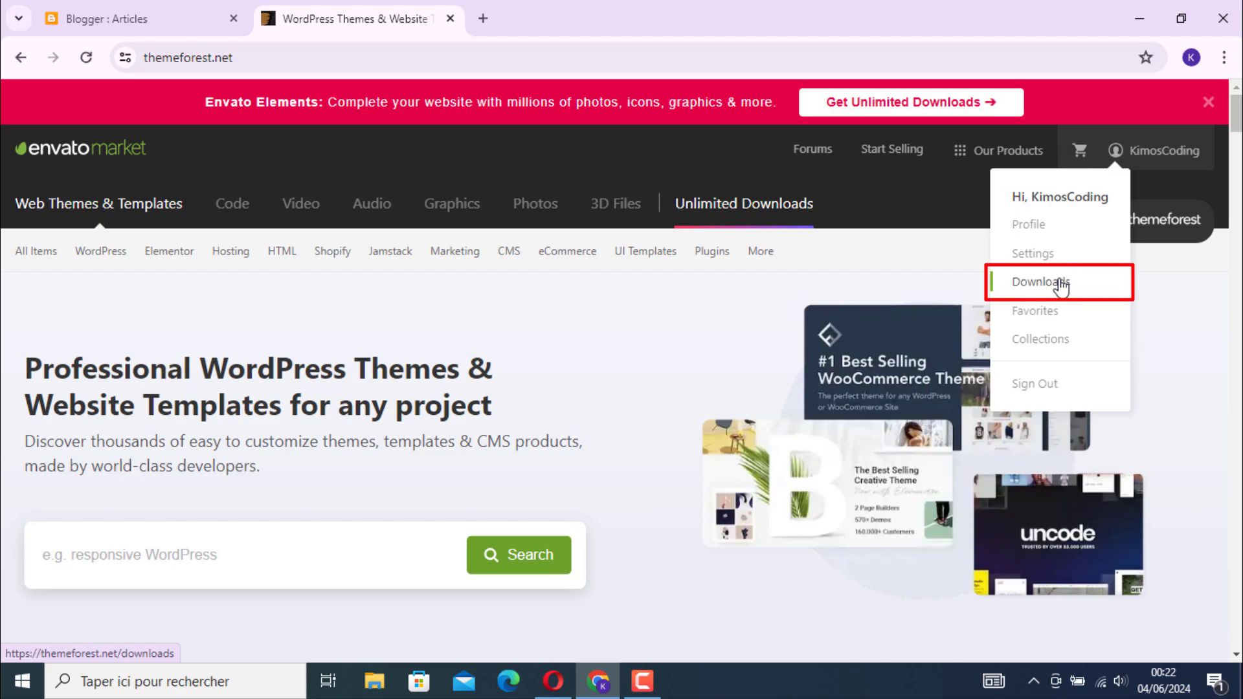
Download all files and documentation of the SpotCommerce - Blogger Shopping Template from the ThemeForest account's downloads
click(1060, 288)
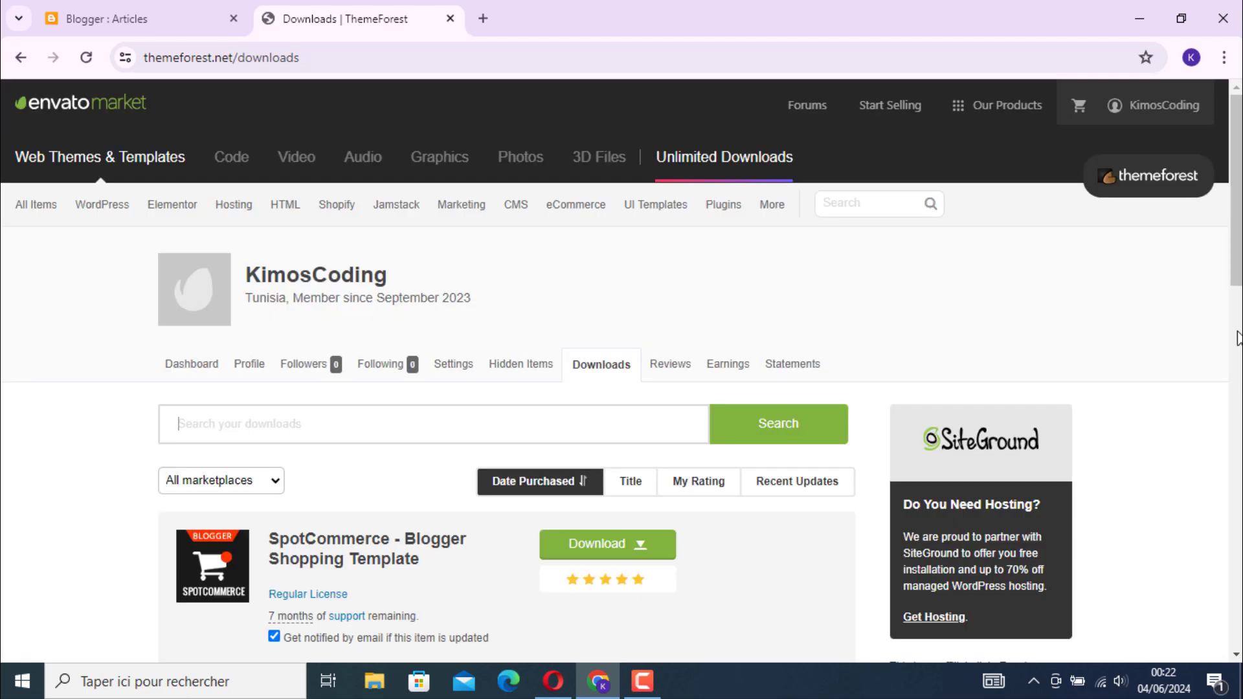
scroll(1238, 338, down, 3)
scroll(616, 369, up, 1)
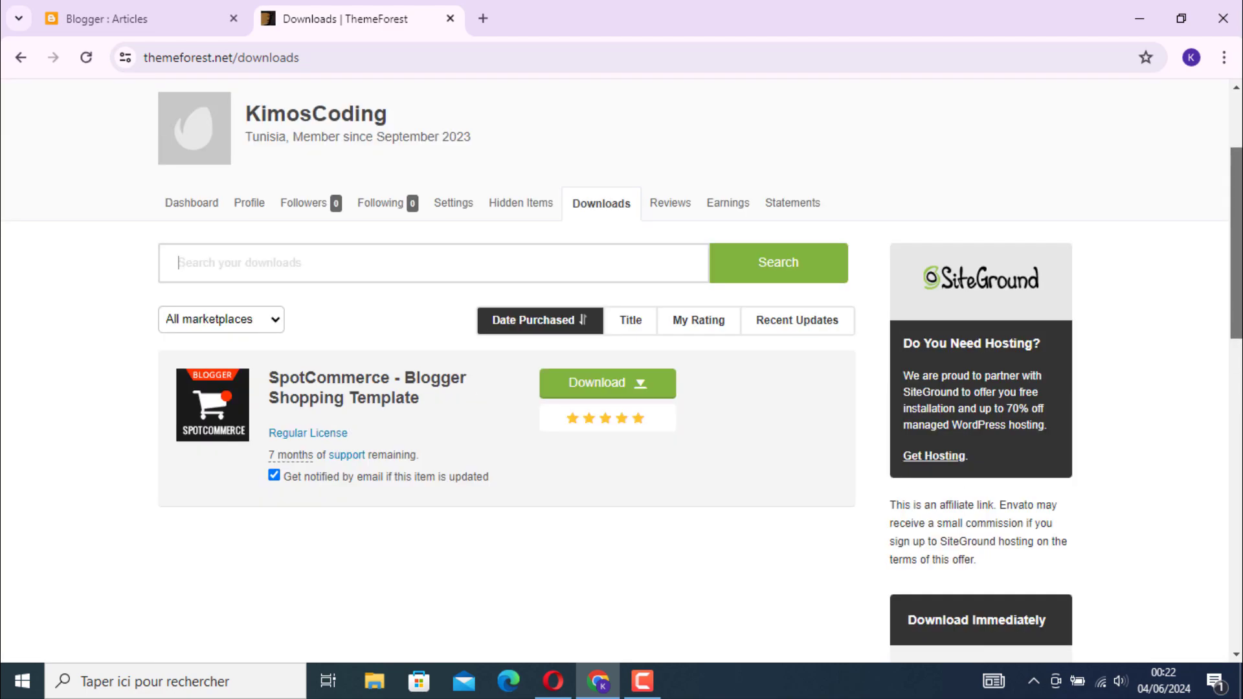
scroll(585, 397, down, 2)
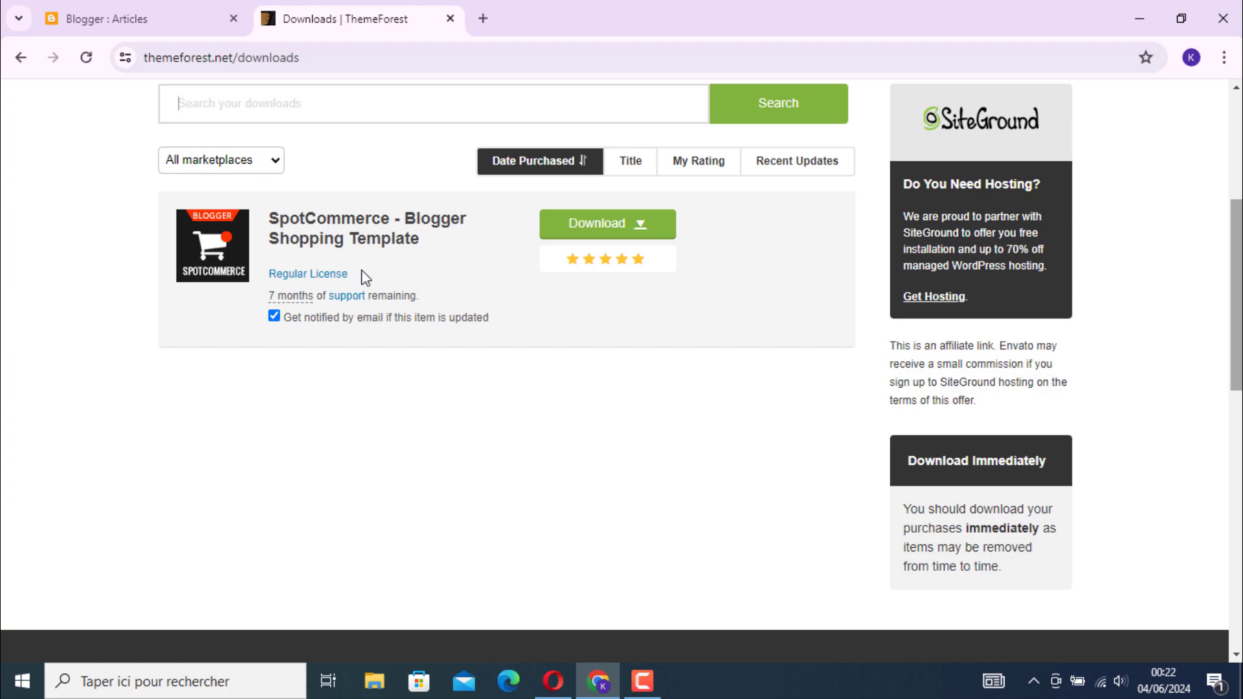
click(667, 230)
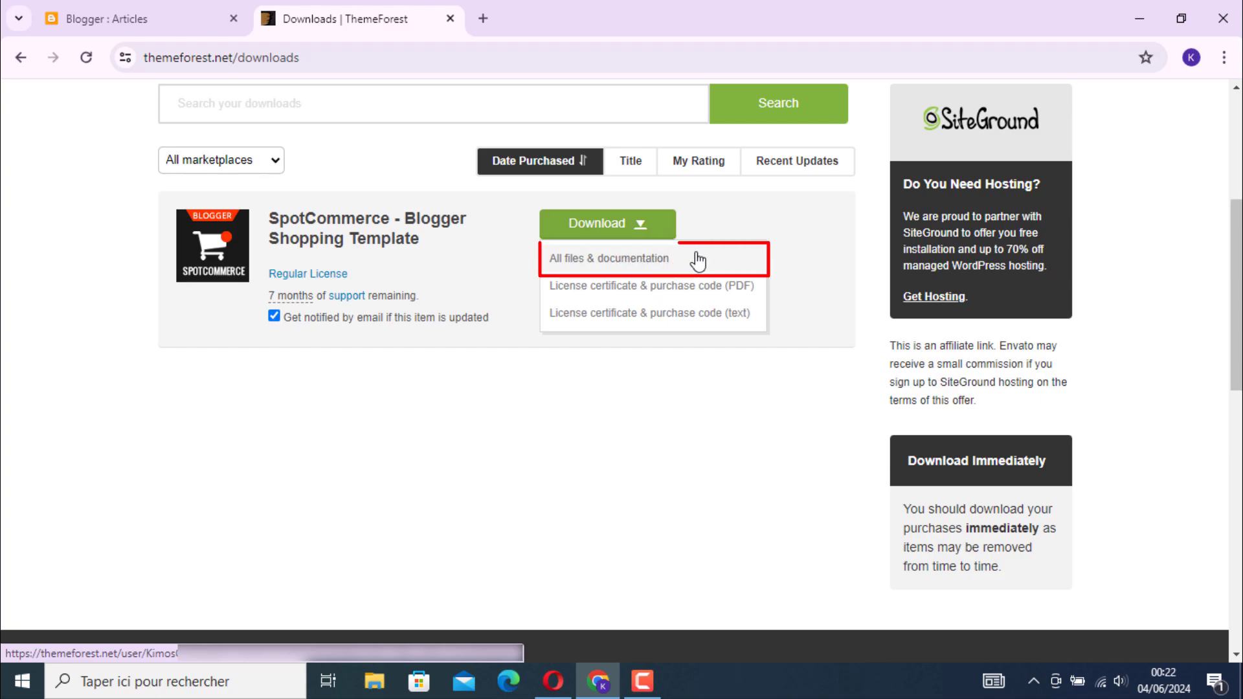
click(648, 261)
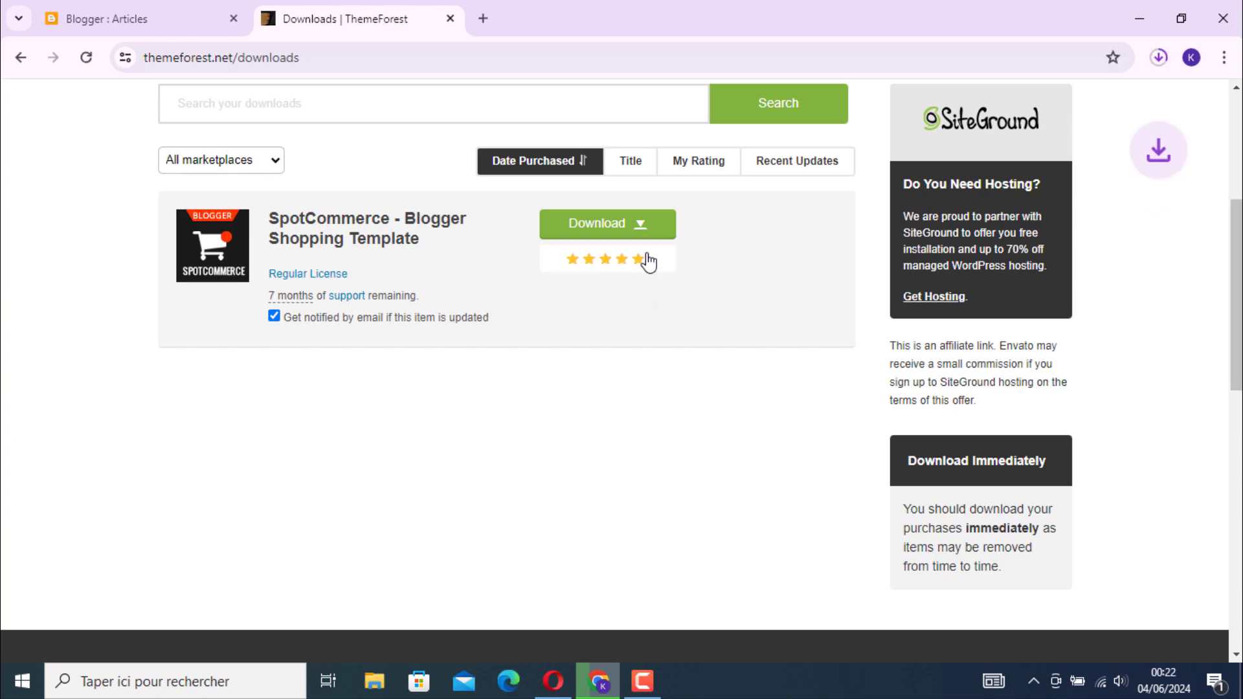
Extract the spotcommerce main files folder from the downloaded ThemeForest zip onto the desktop and close the archive
click(1133, 16)
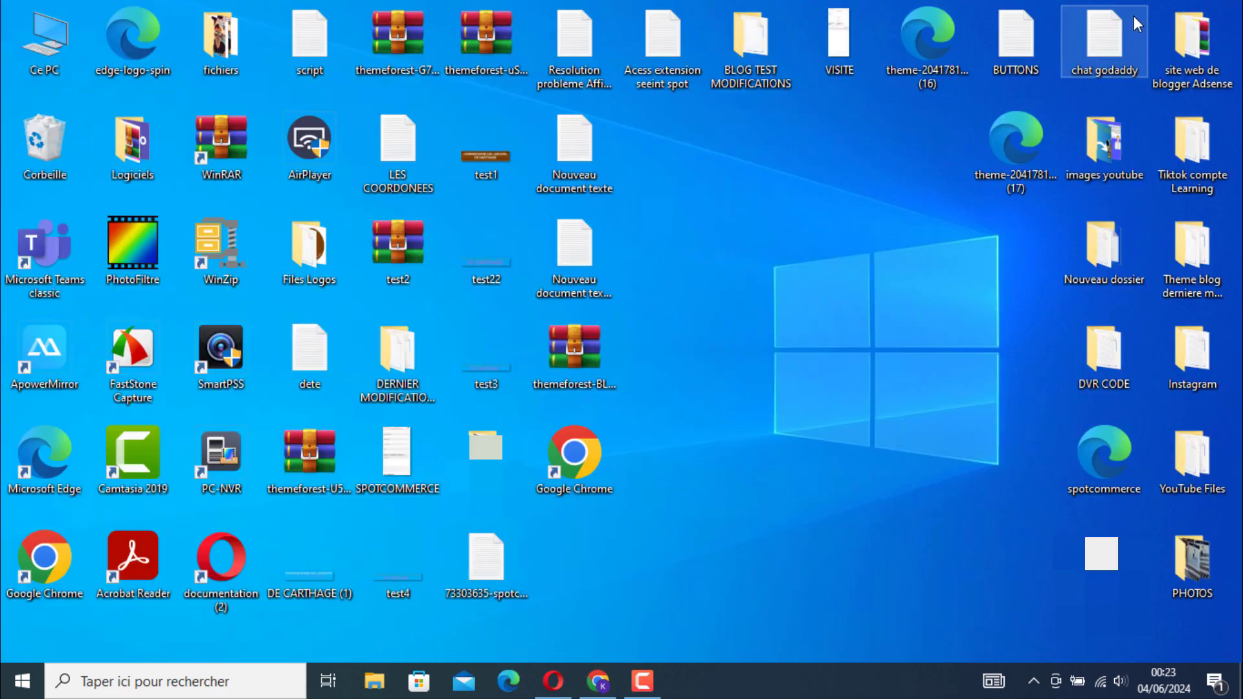
double_click(573, 367)
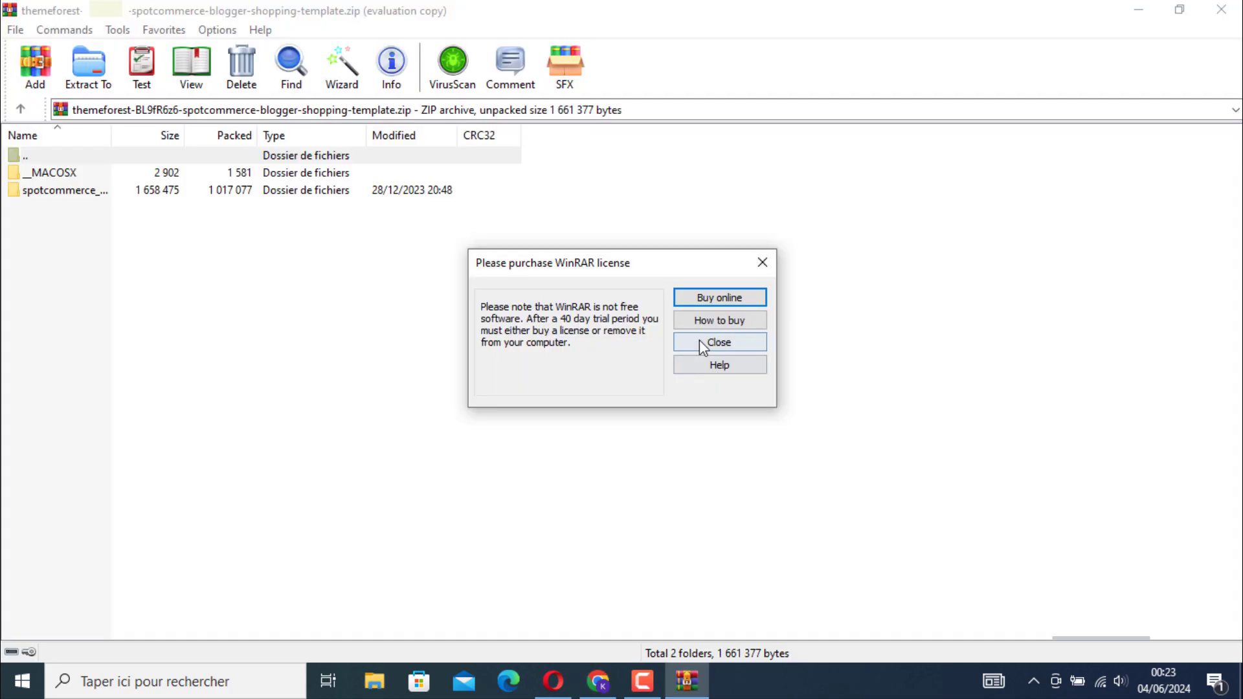
click(704, 350)
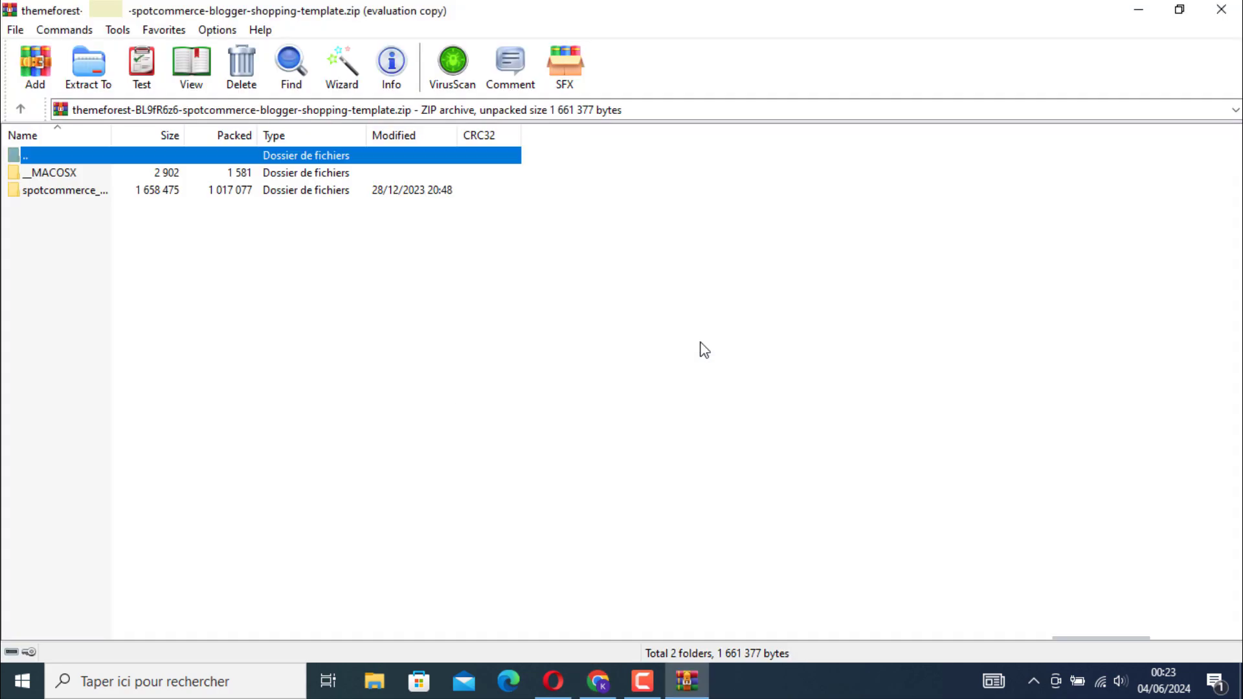
double_click(495, 21)
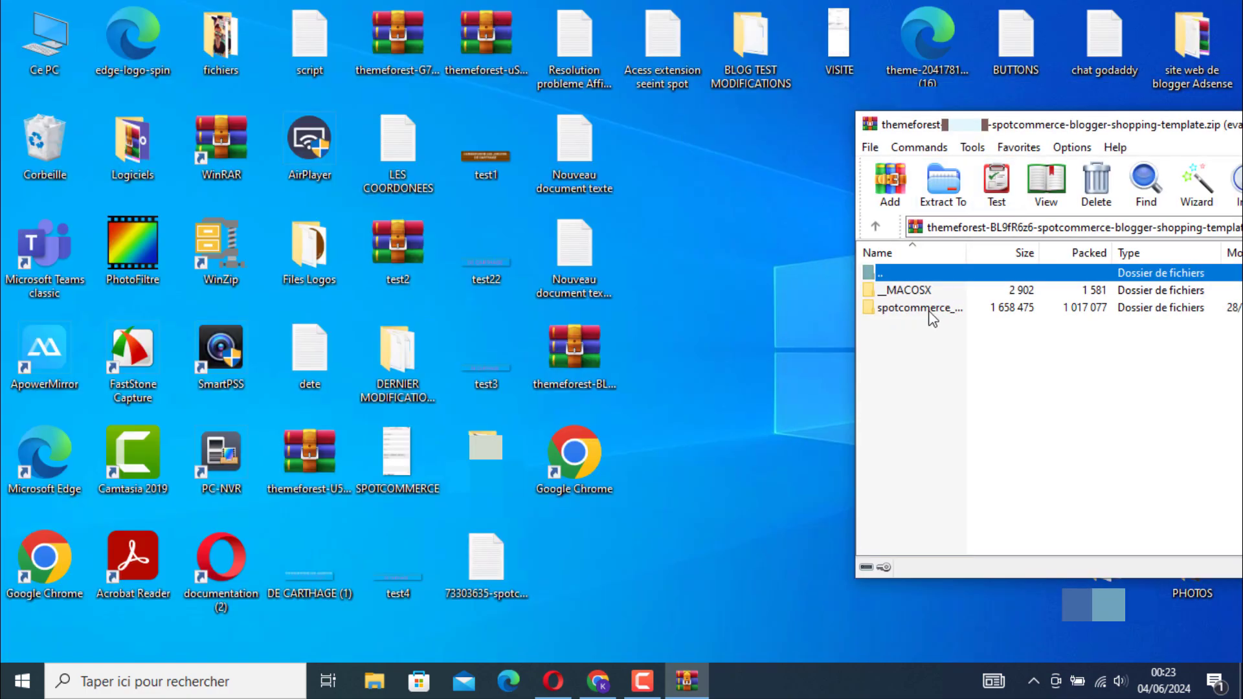
drag(930, 314, 740, 267)
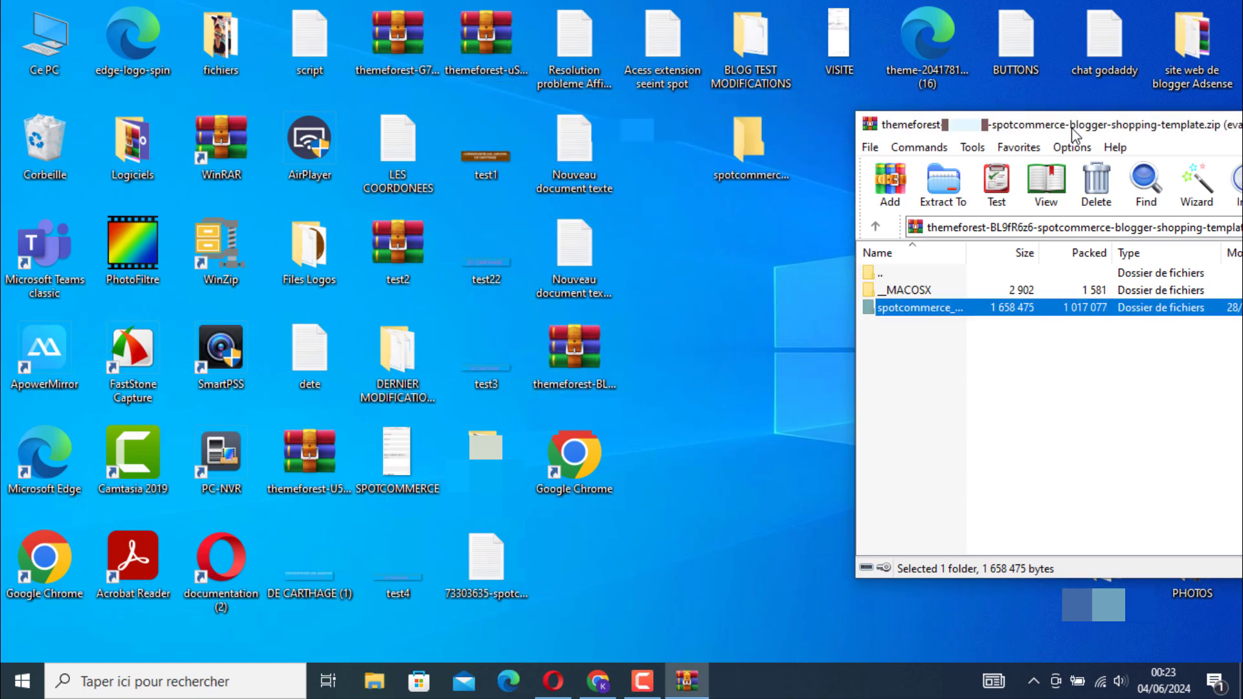
key(alt+F4)
Open the documentation shortcut from the extracted spotcommerce_main_files folder and read its Activating the Theme section
double_click(755, 165)
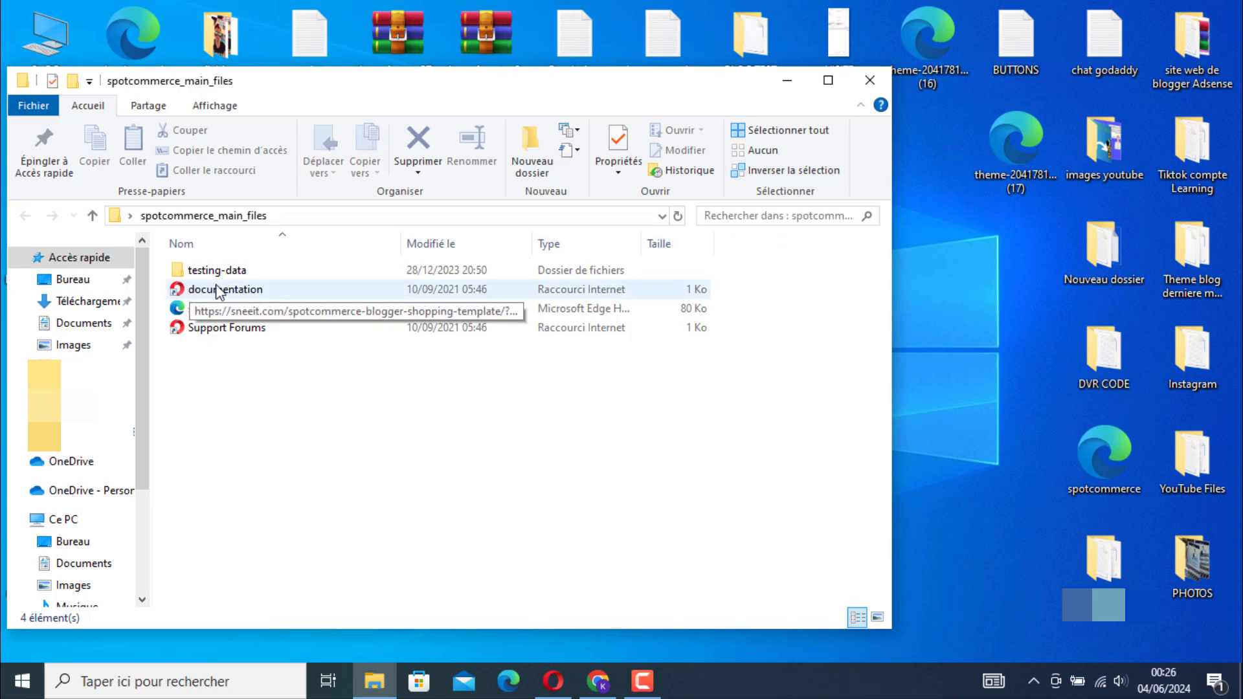
double_click(249, 293)
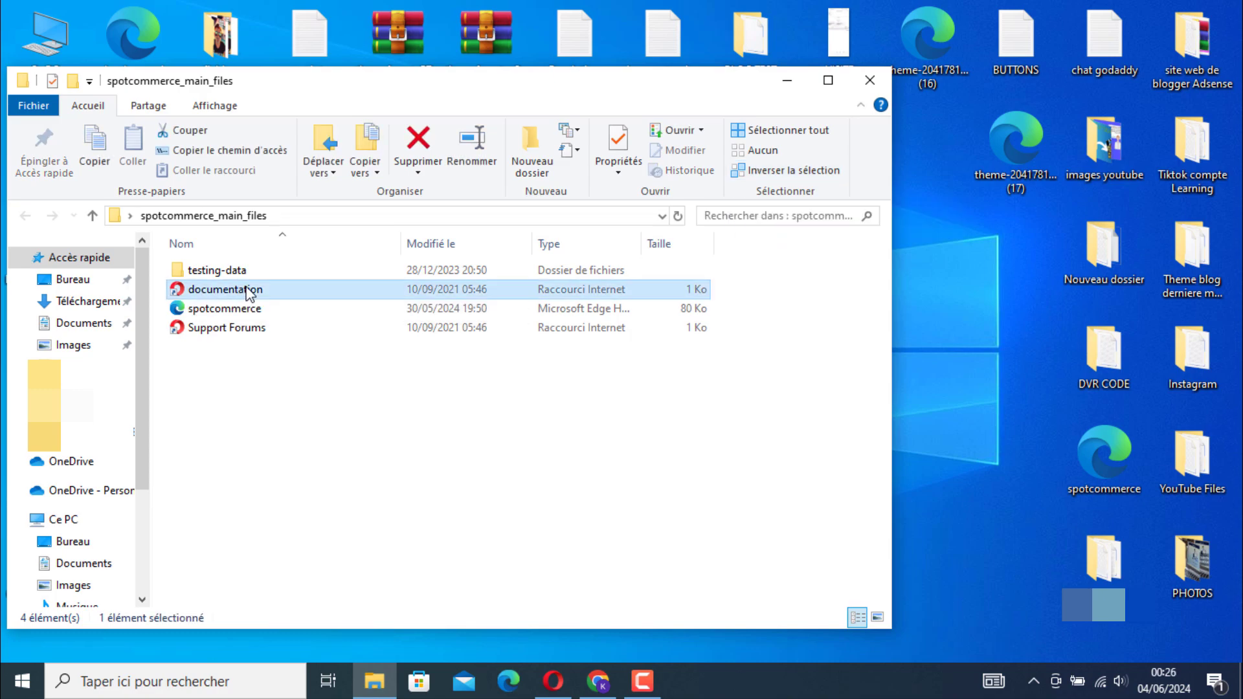
scroll(1161, 266, down, 1)
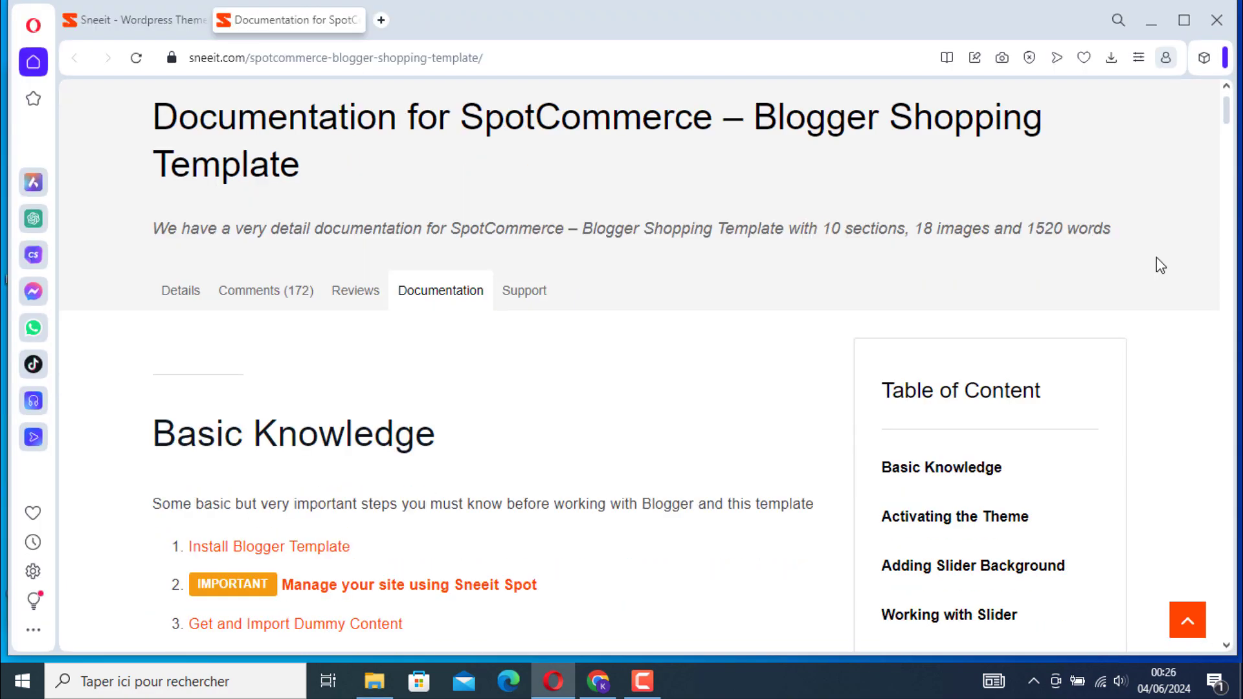
scroll(1160, 265, down, 5)
scroll(1160, 266, down, 7)
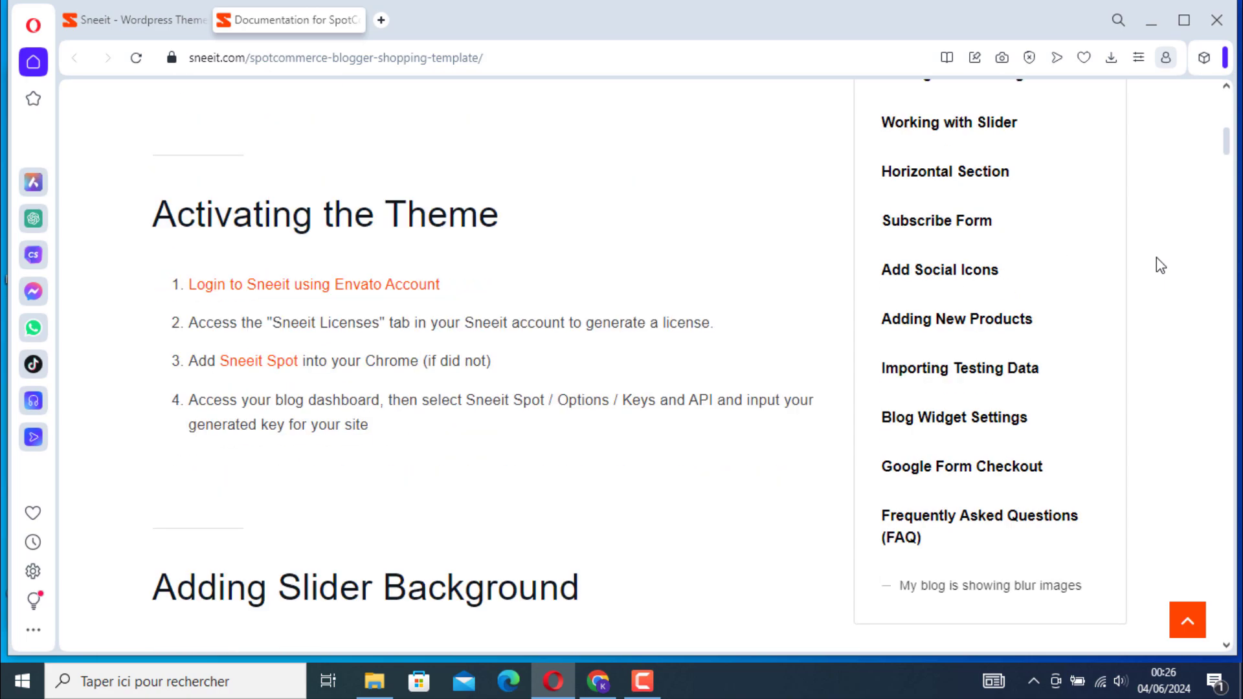
drag(153, 210, 521, 204)
click(550, 282)
Switch to Chrome, open sneeit.com in a new tab and log in with the Google account
click(614, 685)
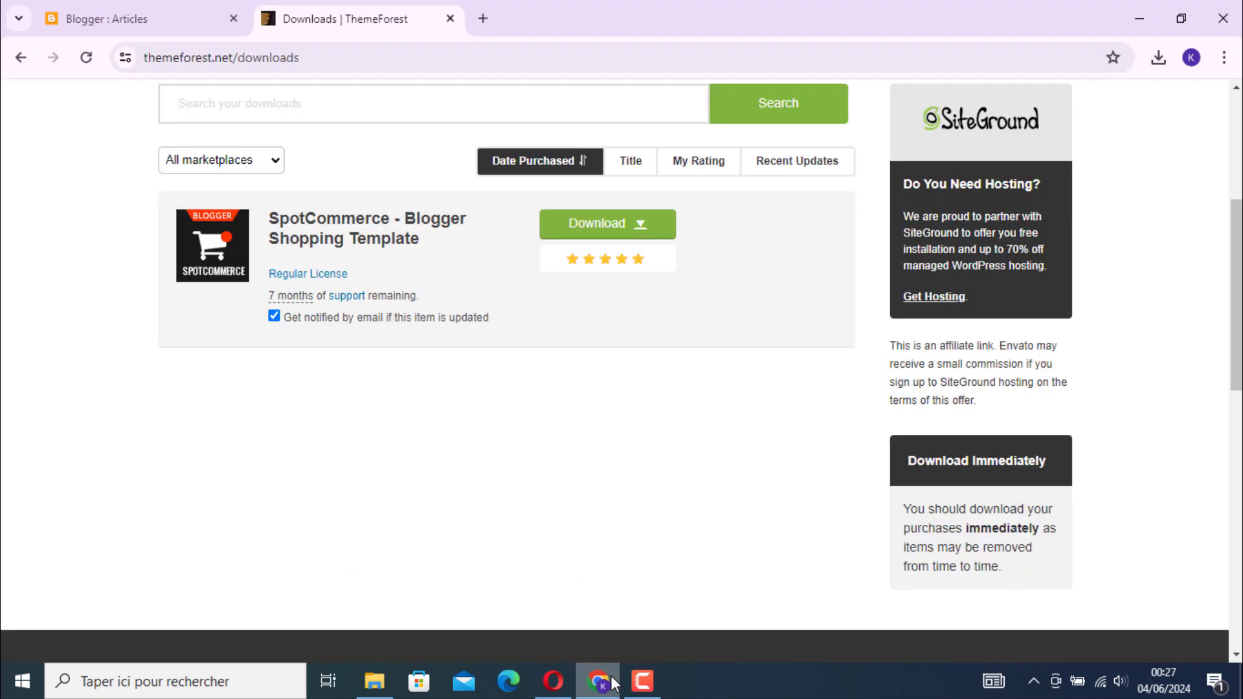
click(483, 19)
text(s)
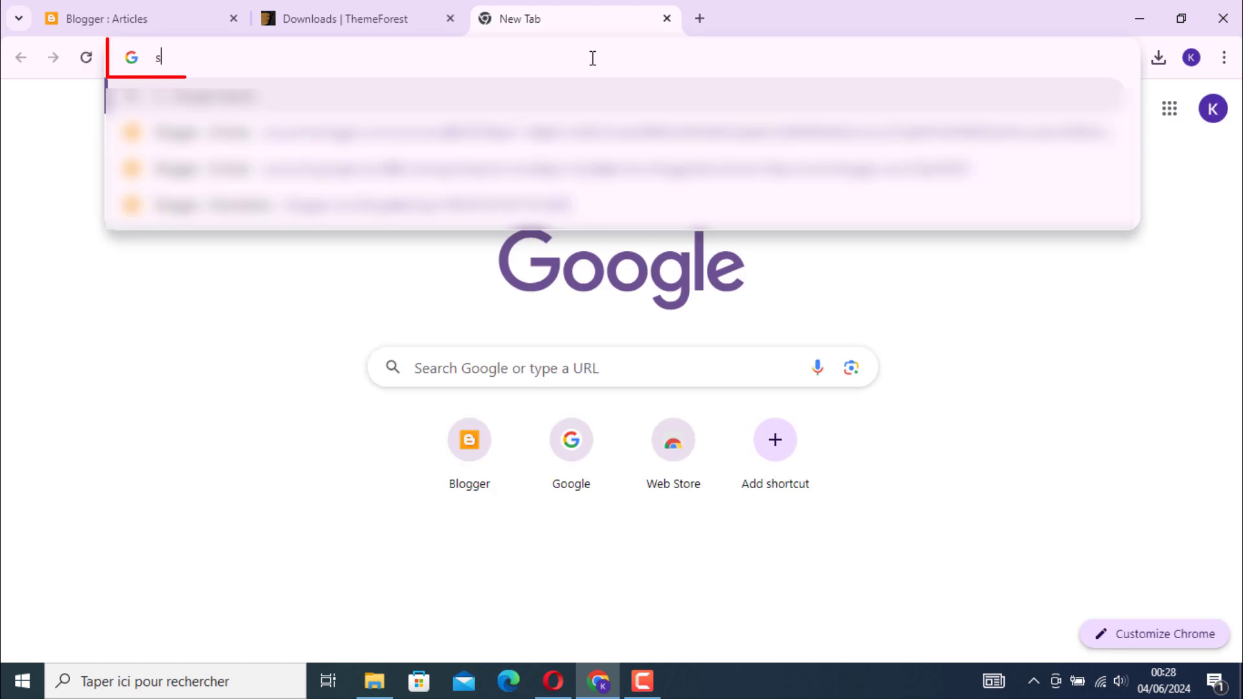
text(neeit)
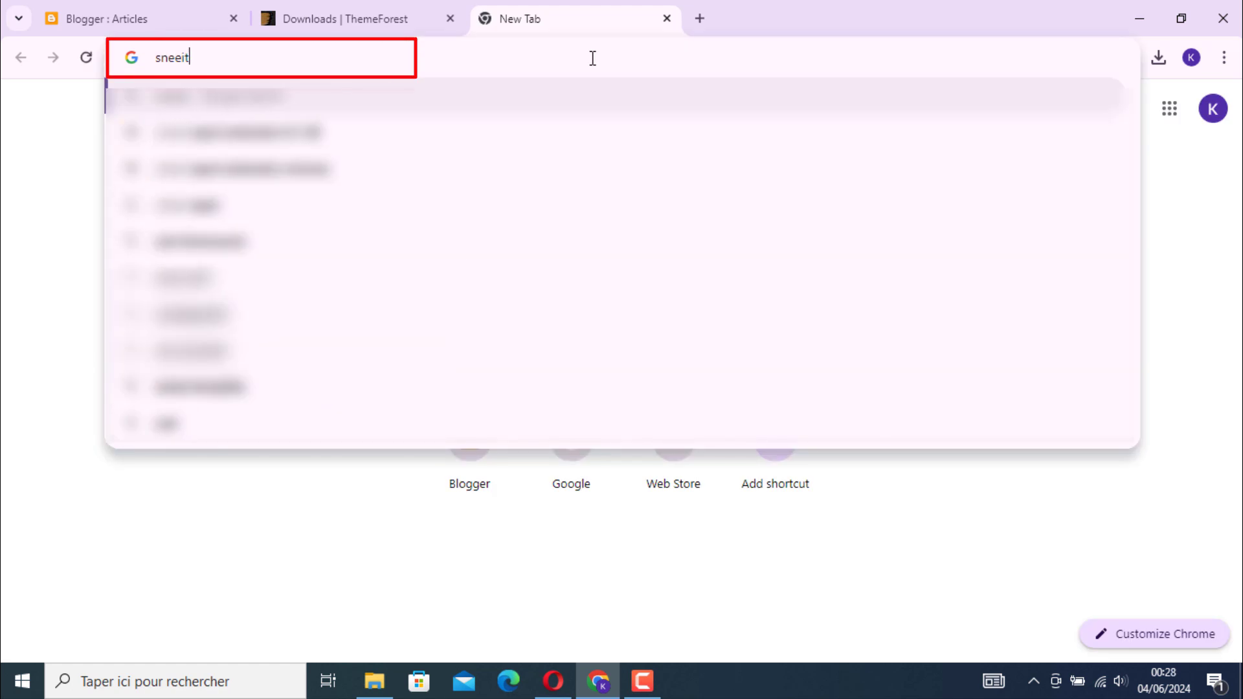
text(.com)
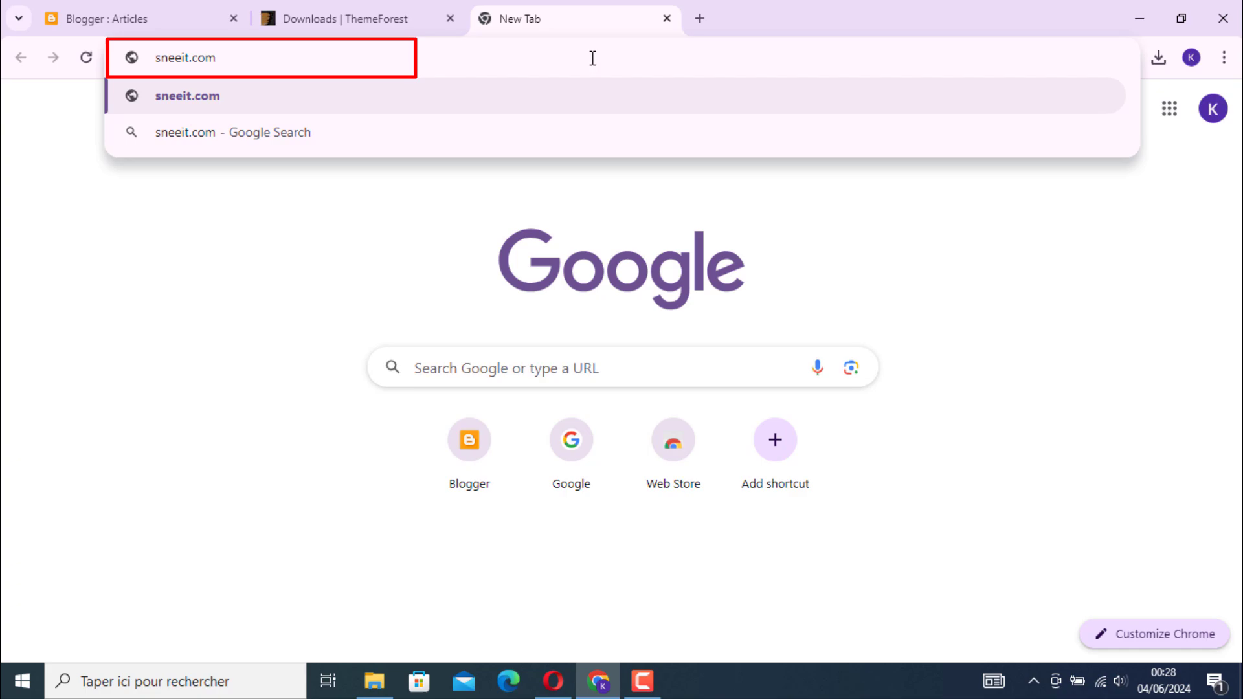
key(Return)
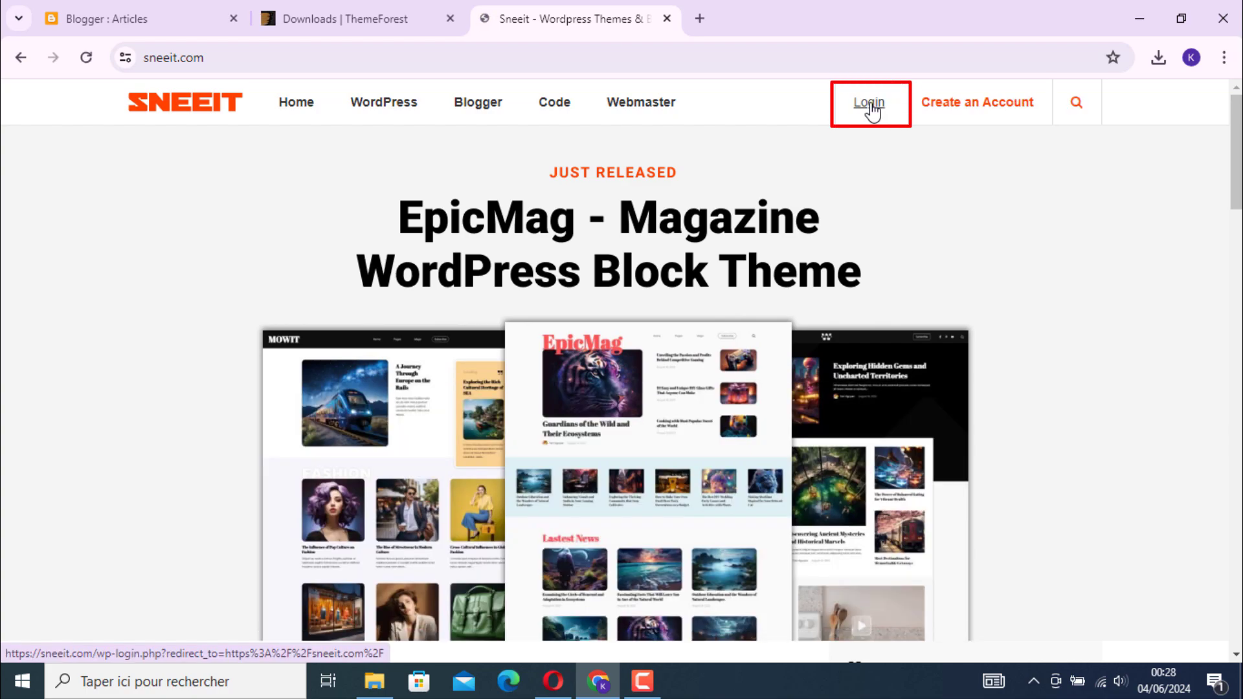
click(872, 110)
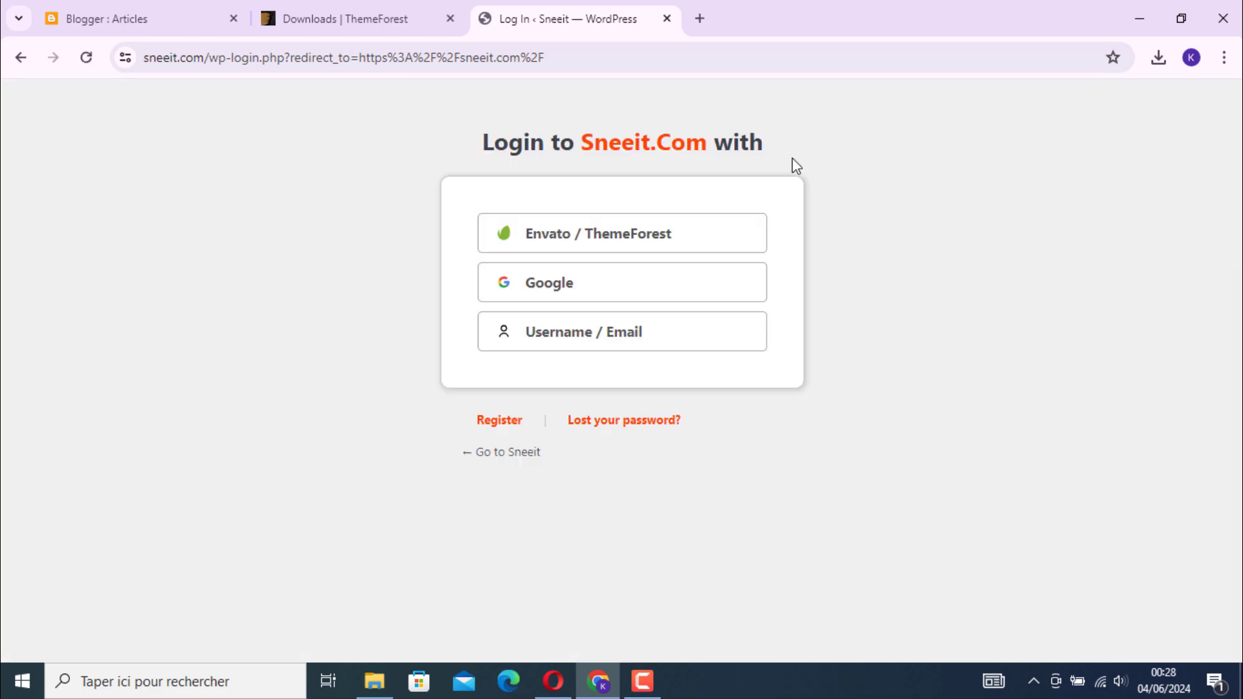
click(579, 299)
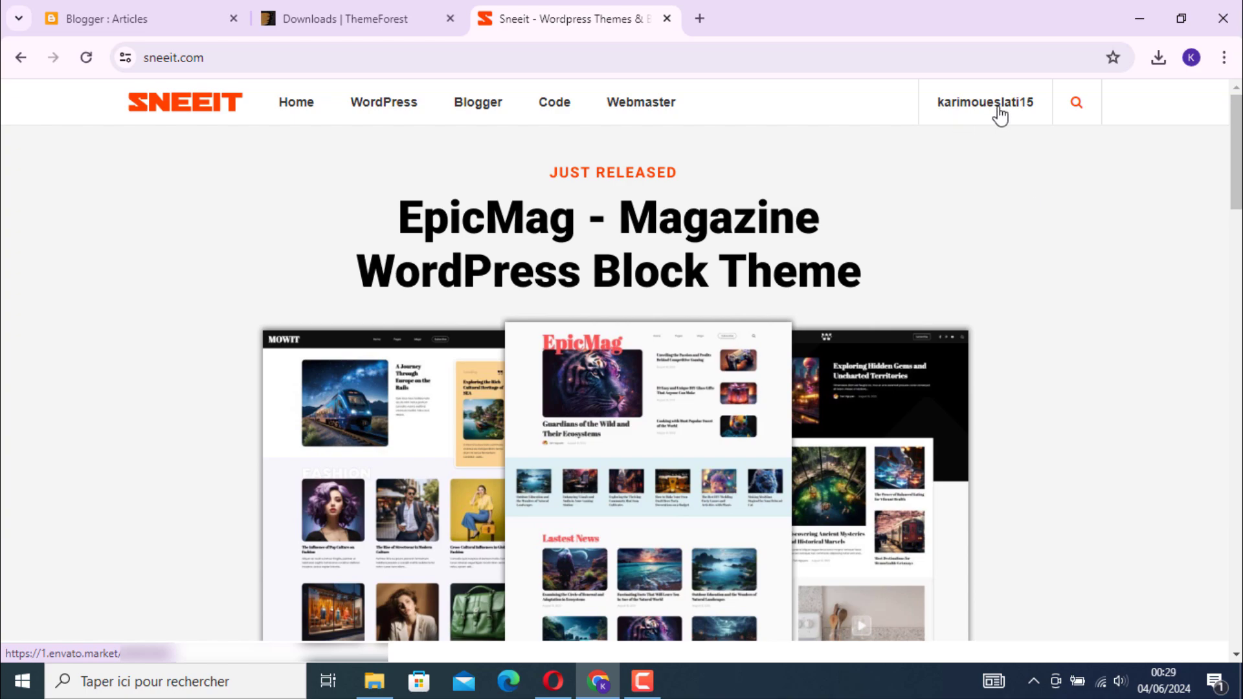
Open the account's Sneeit Licenses page and highlight the website address listed under Your License Keys
mouse_move(1002, 114)
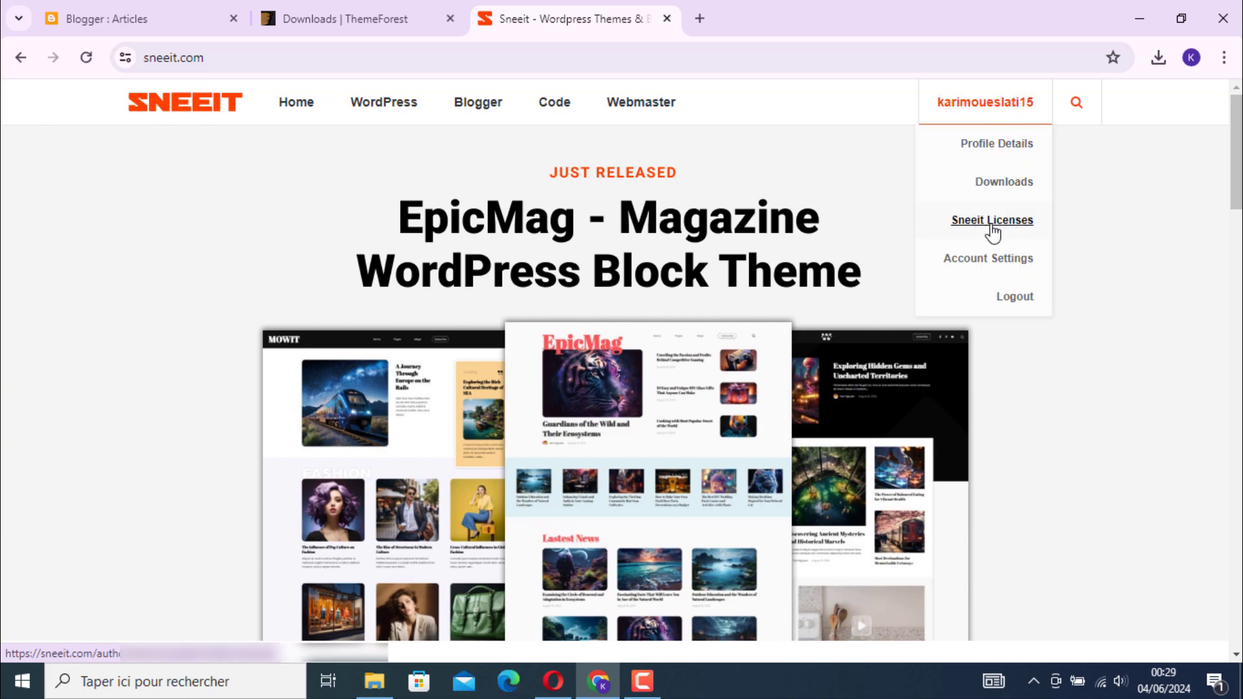
click(1029, 230)
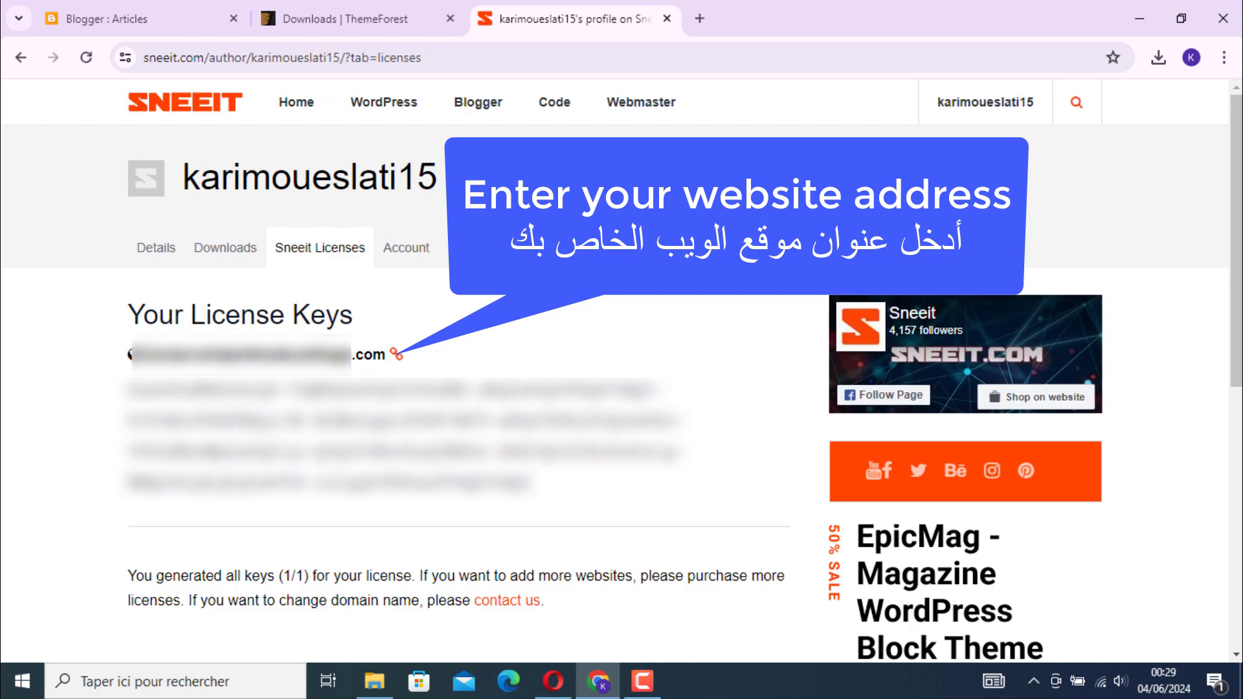
drag(130, 355, 384, 371)
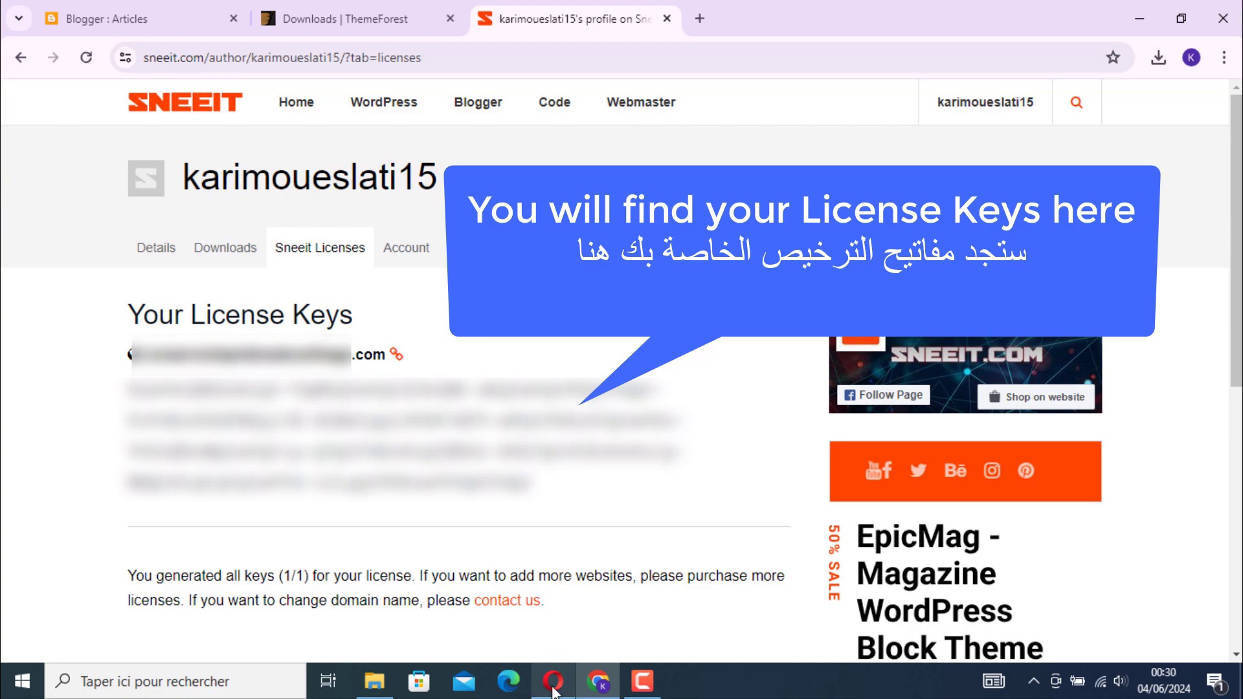
Return to the documentation in Opera, follow its Sneeit Spot link and copy the Chrome Web Store page's address
click(554, 688)
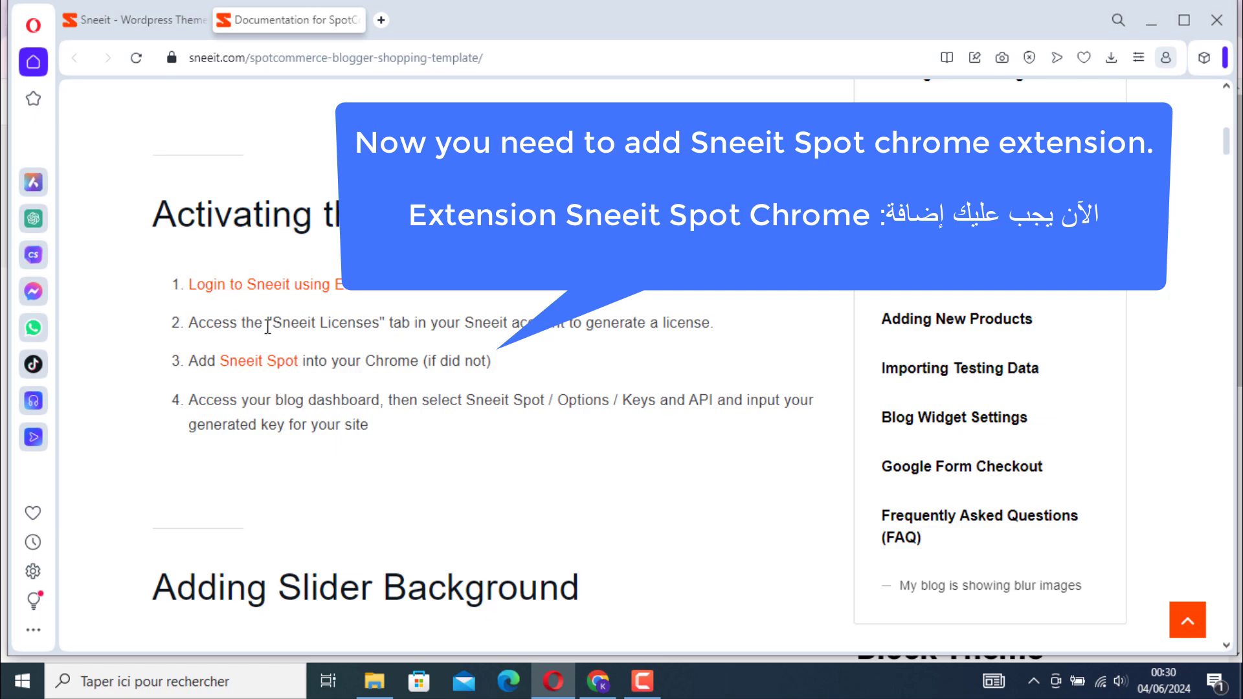
click(265, 361)
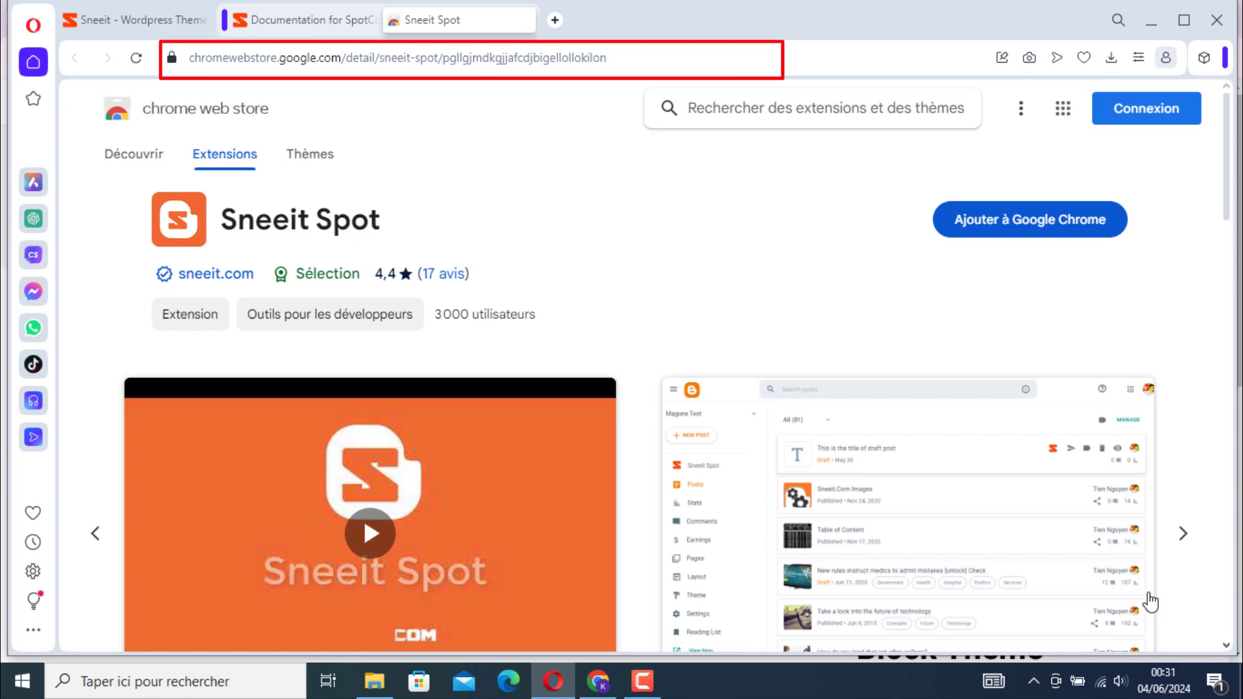
click(373, 56)
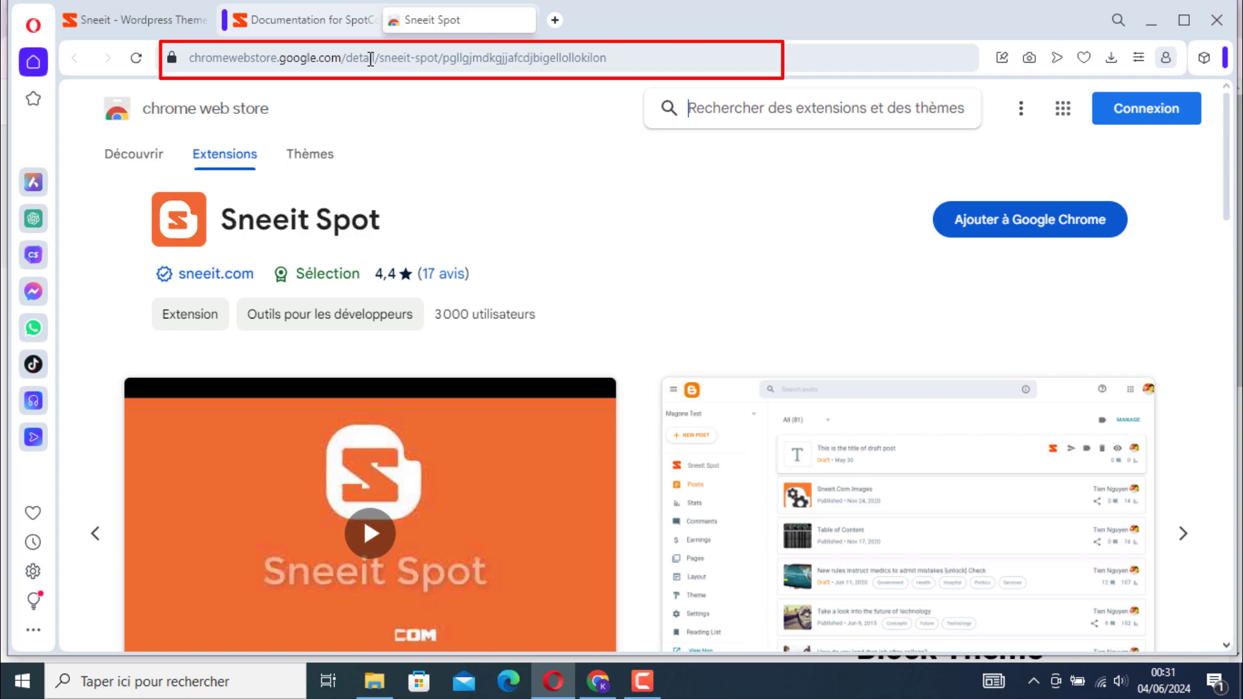
right_click(445, 62)
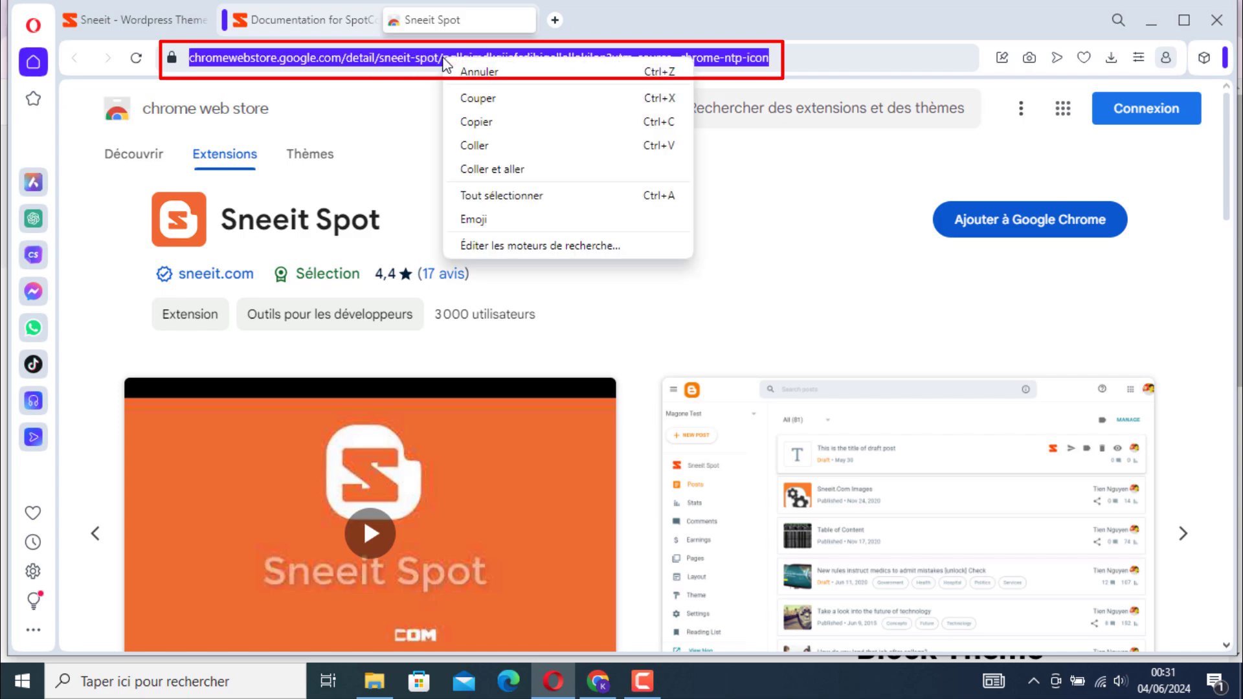
click(491, 123)
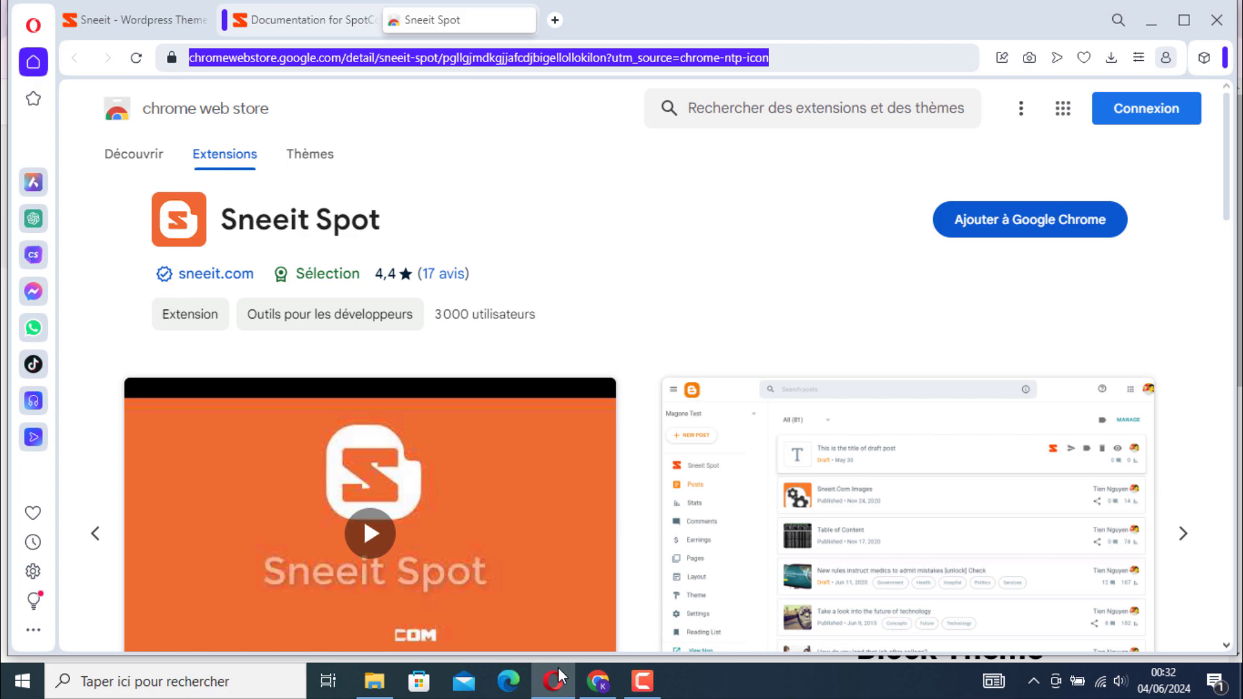
Switch to Chrome and open the copied Sneeit Spot extension address in a new tab
click(610, 683)
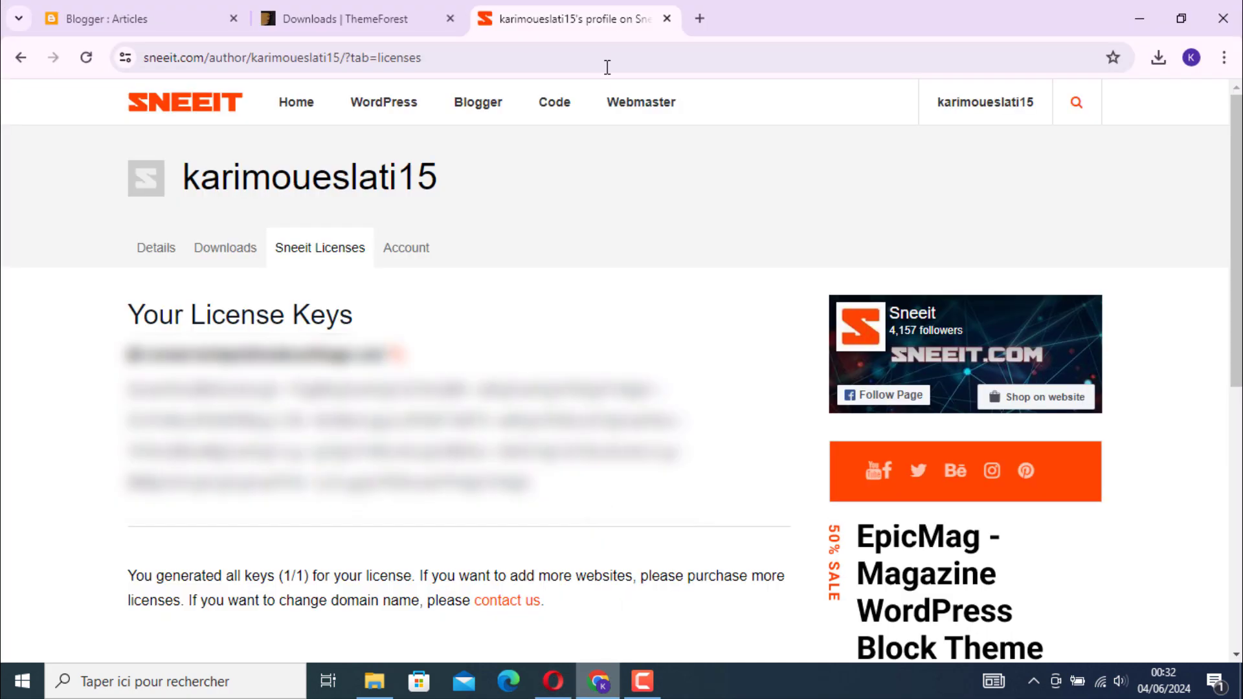
click(700, 20)
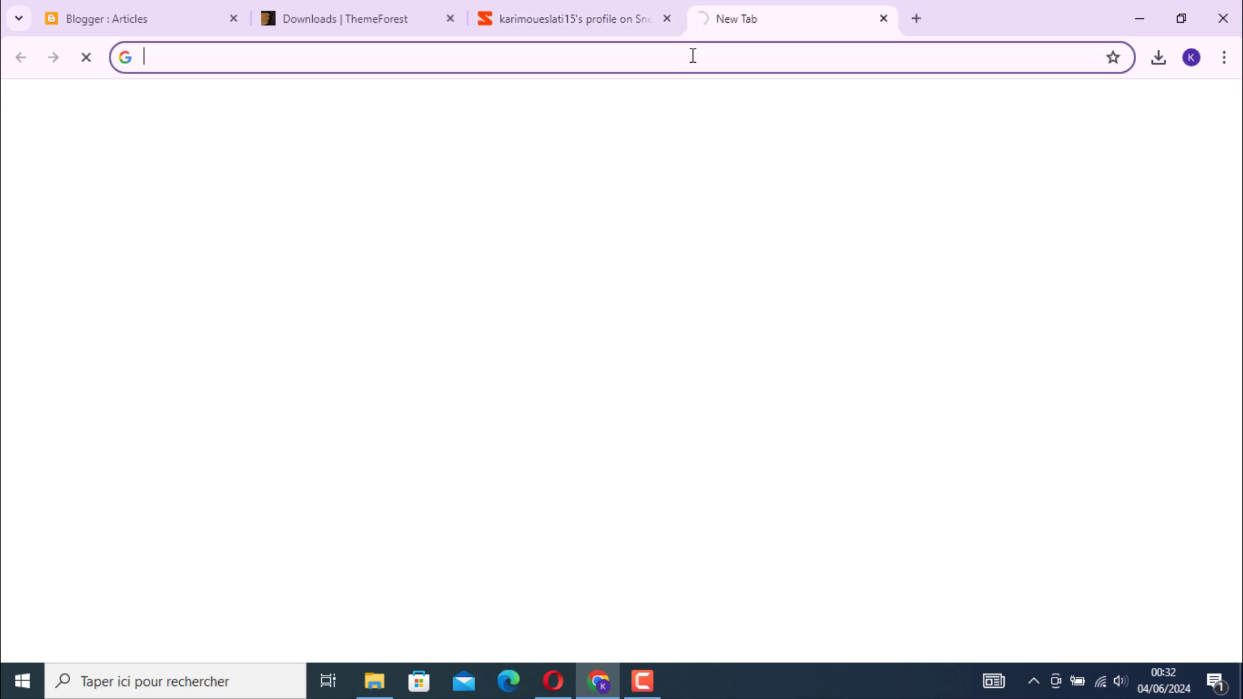
click(693, 56)
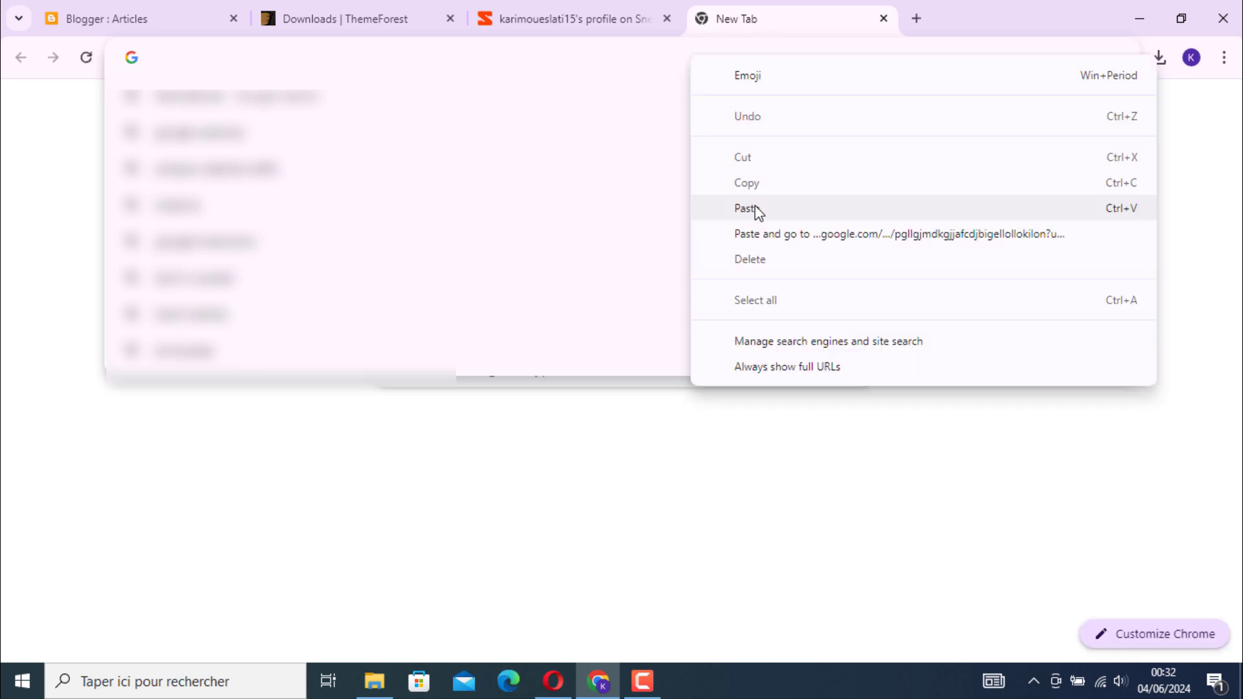
click(755, 206)
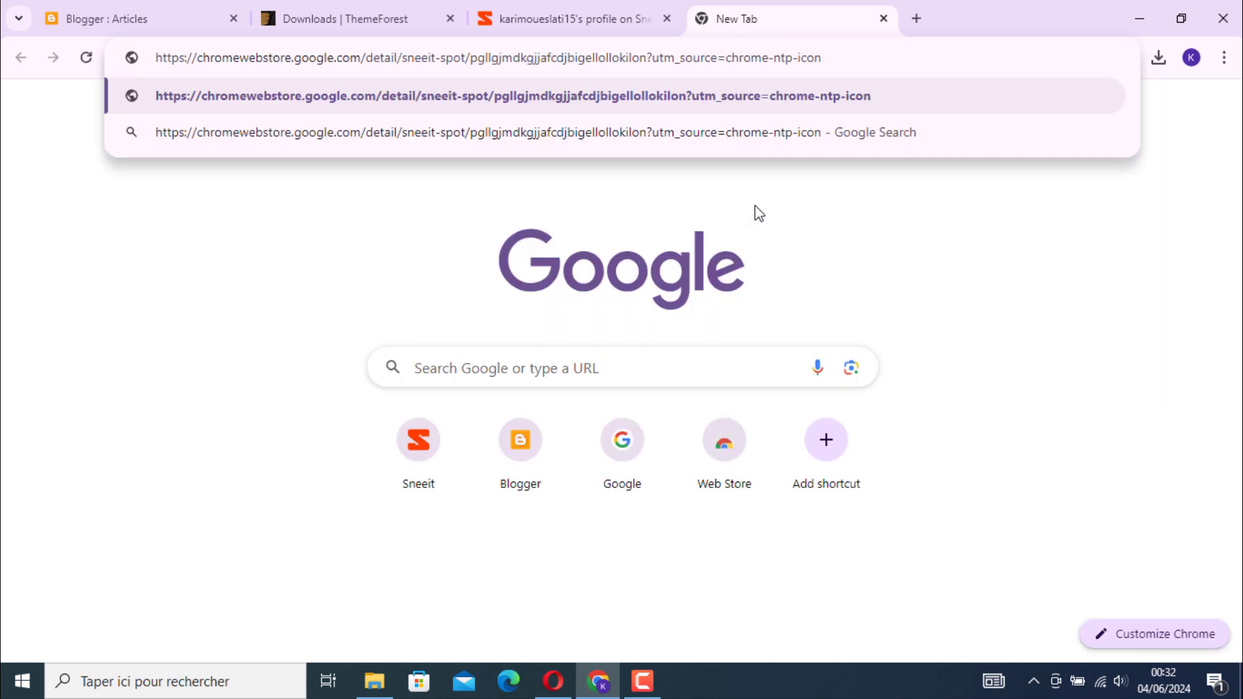
key(Return)
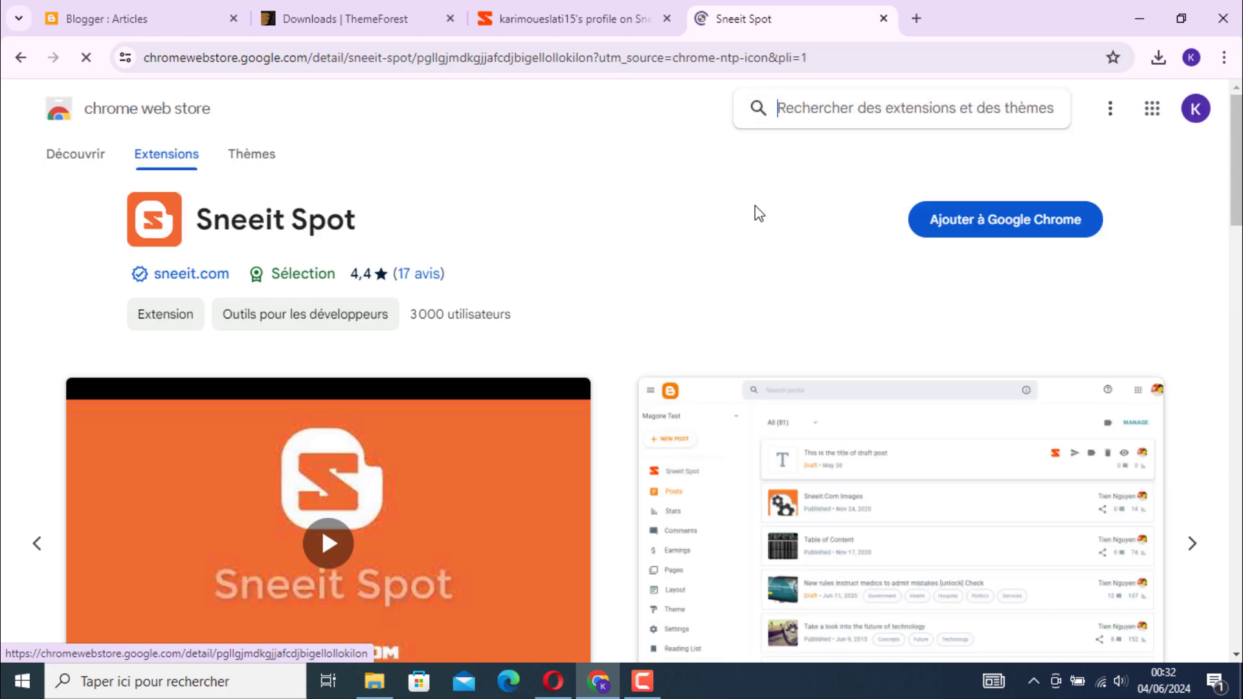
Add the Sneeit Spot extension to Google Chrome and accept its requested permissions
click(1093, 231)
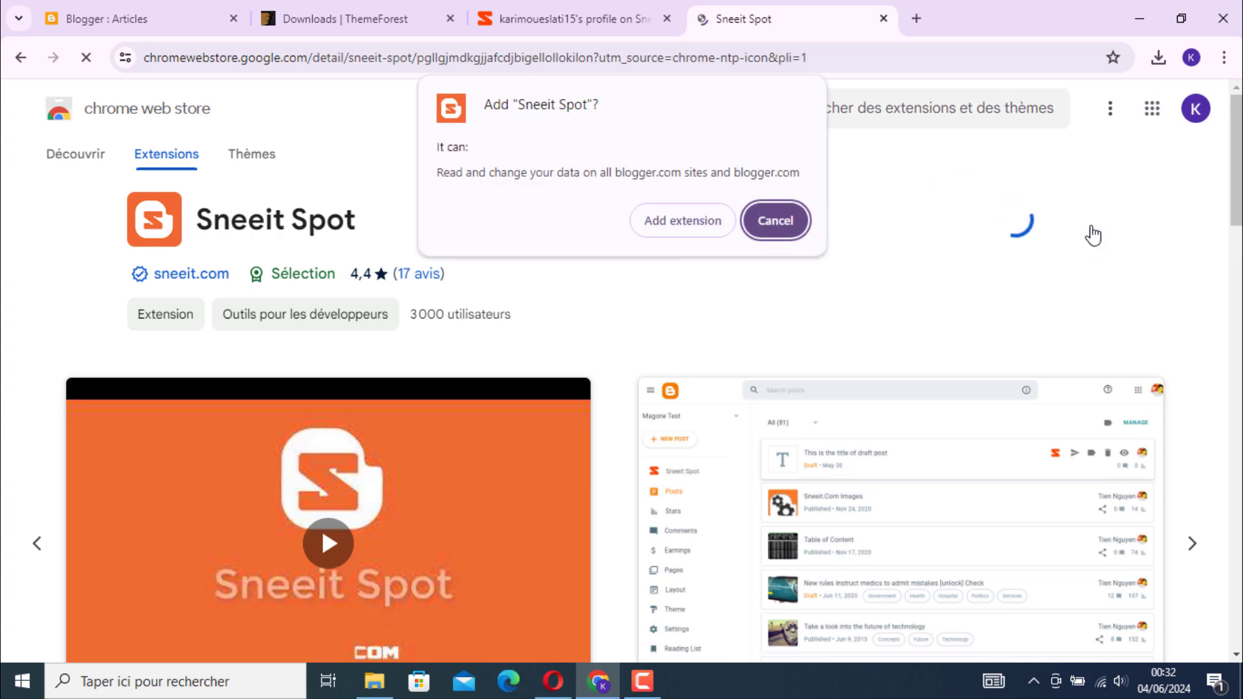
click(657, 228)
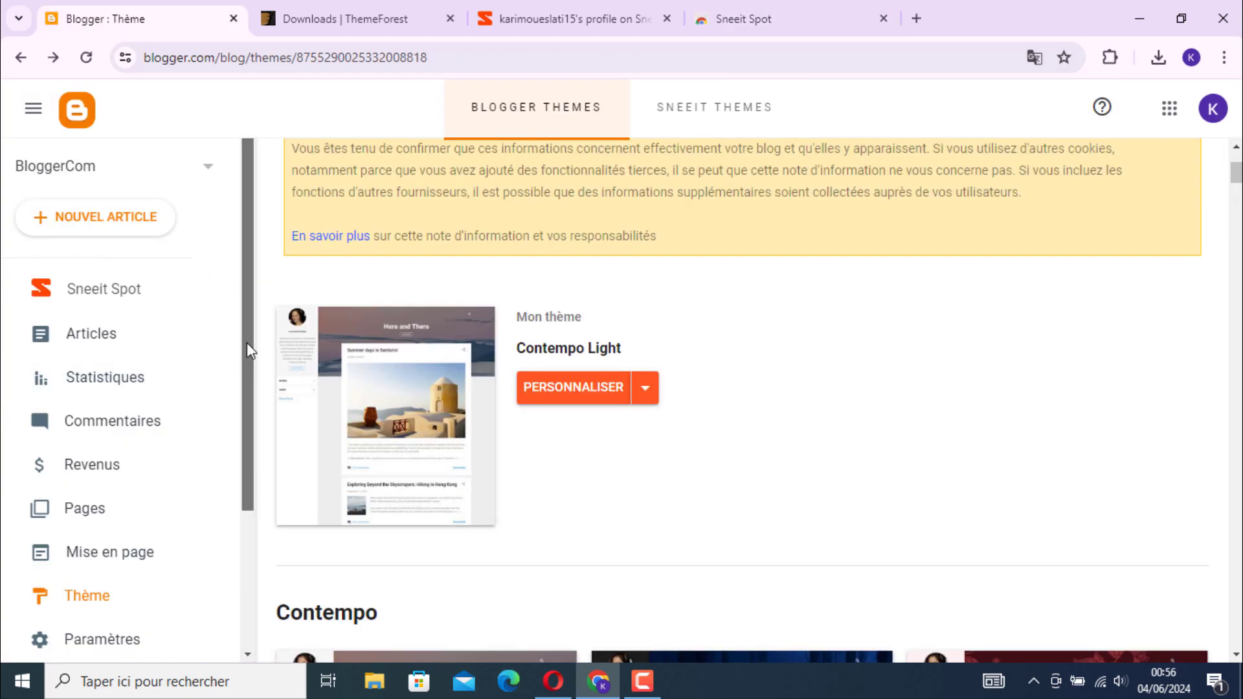
Open Sneeit Spot for the BloggerCom blog, show its License and API Keys options and highlight the Sneeit License Key label
click(146, 291)
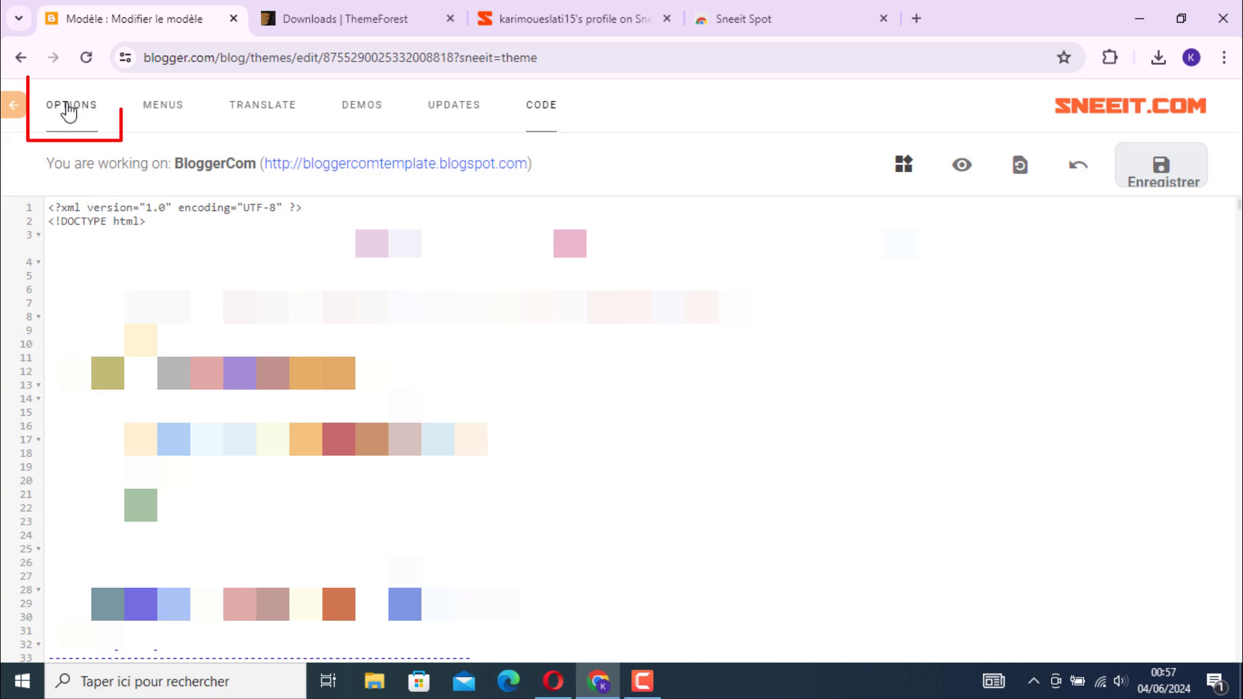
click(81, 111)
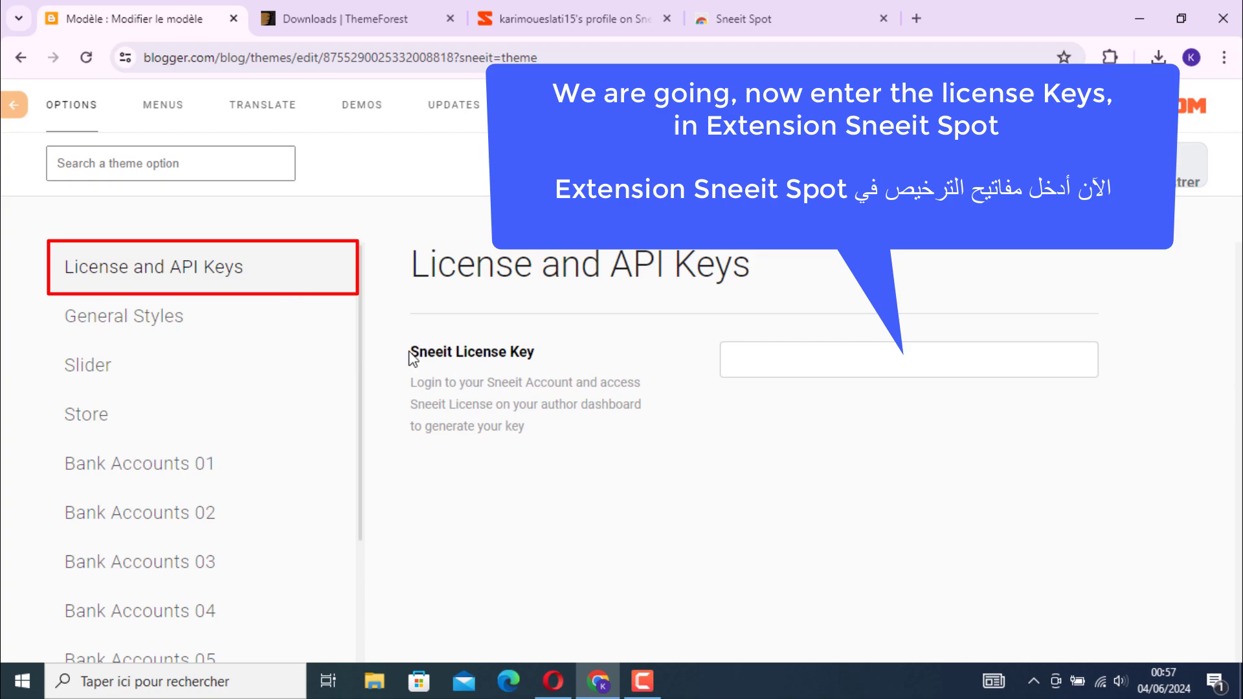
triple_click(541, 362)
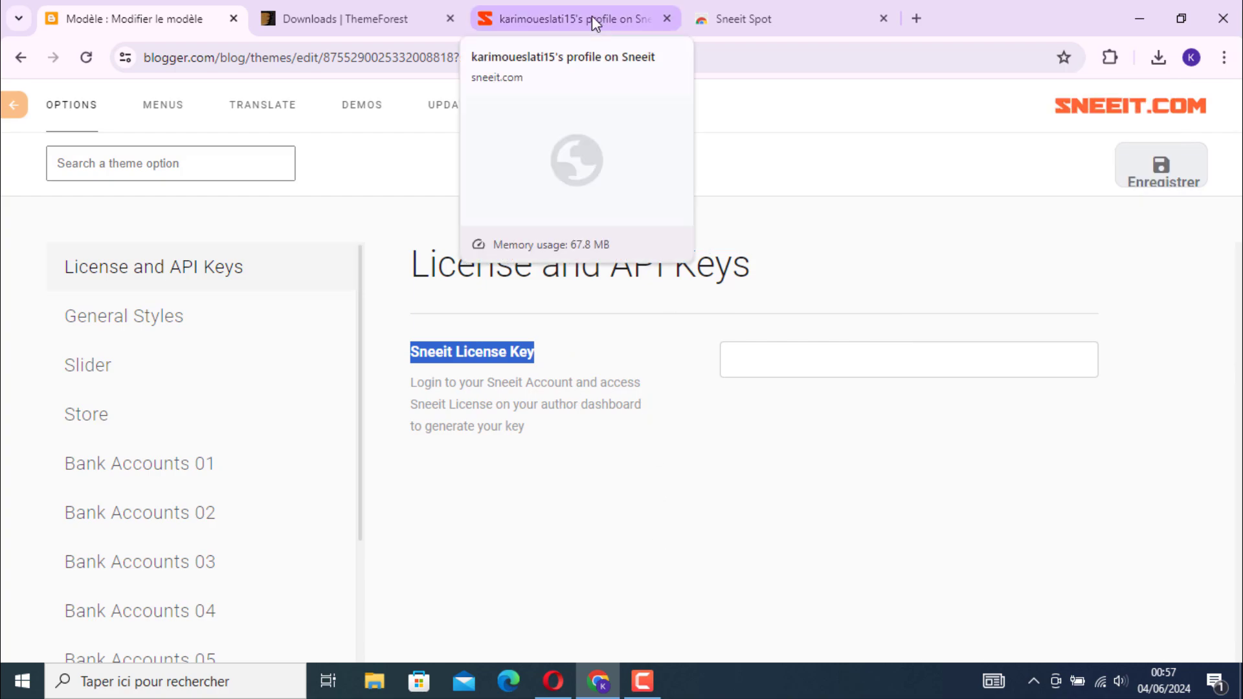
Copy the complete license key text listed under Your License Keys on the Sneeit Licenses page
click(592, 17)
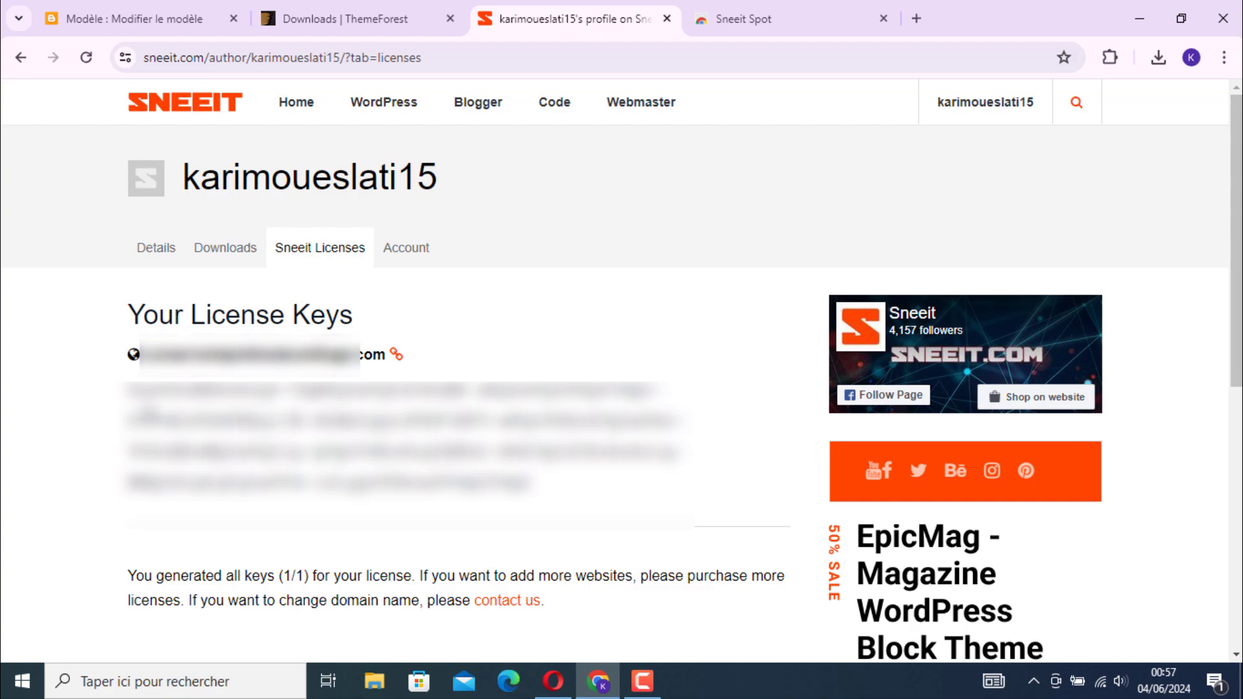
drag(132, 388, 557, 487)
right_click(478, 462)
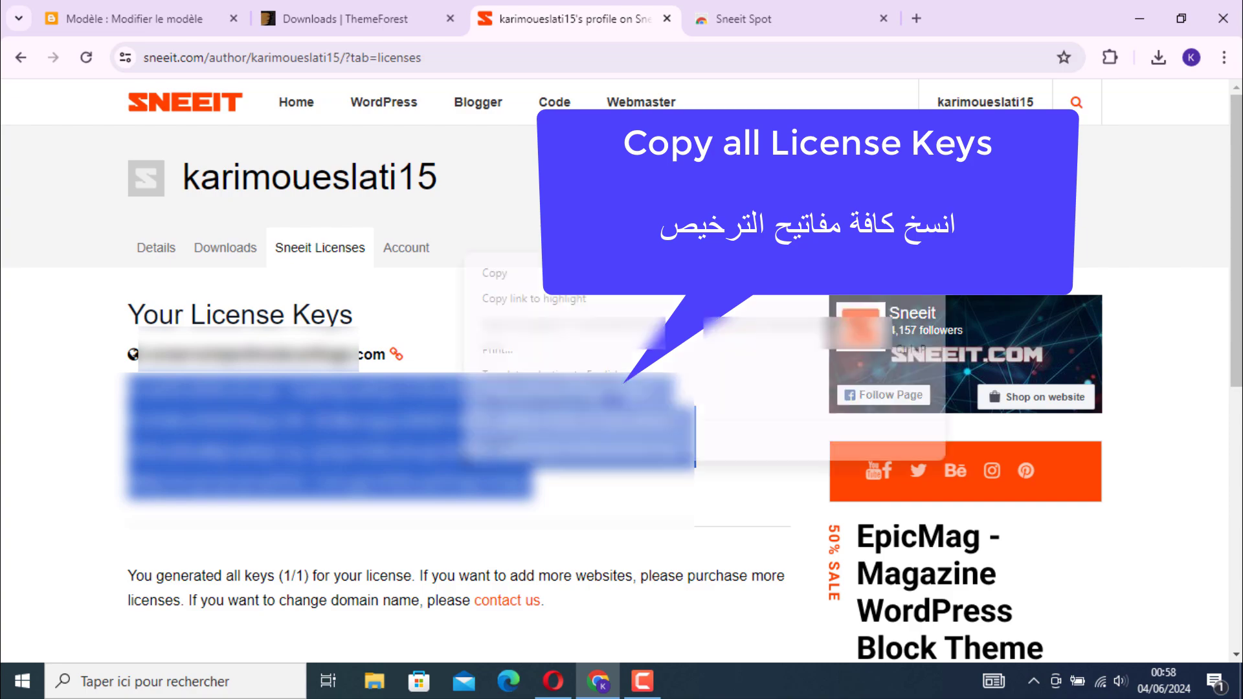
click(504, 274)
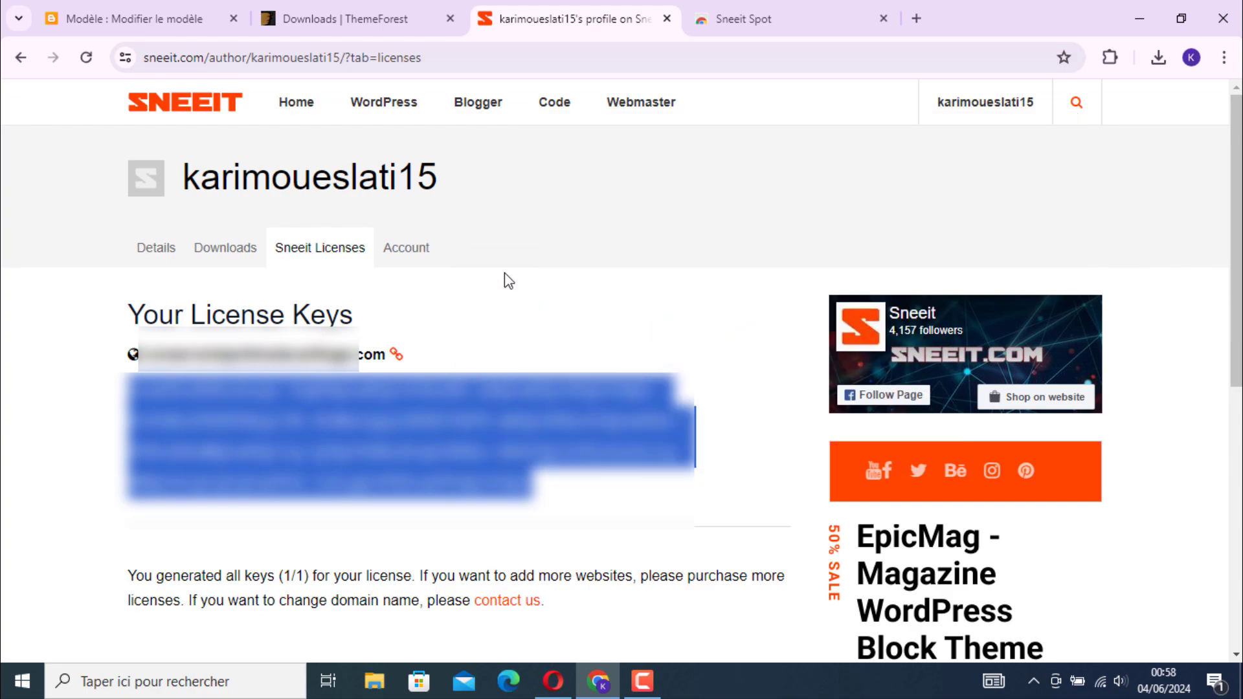
Return to the Sneeit Spot theme options and paste the copied license key into the Sneeit License Key field
click(167, 16)
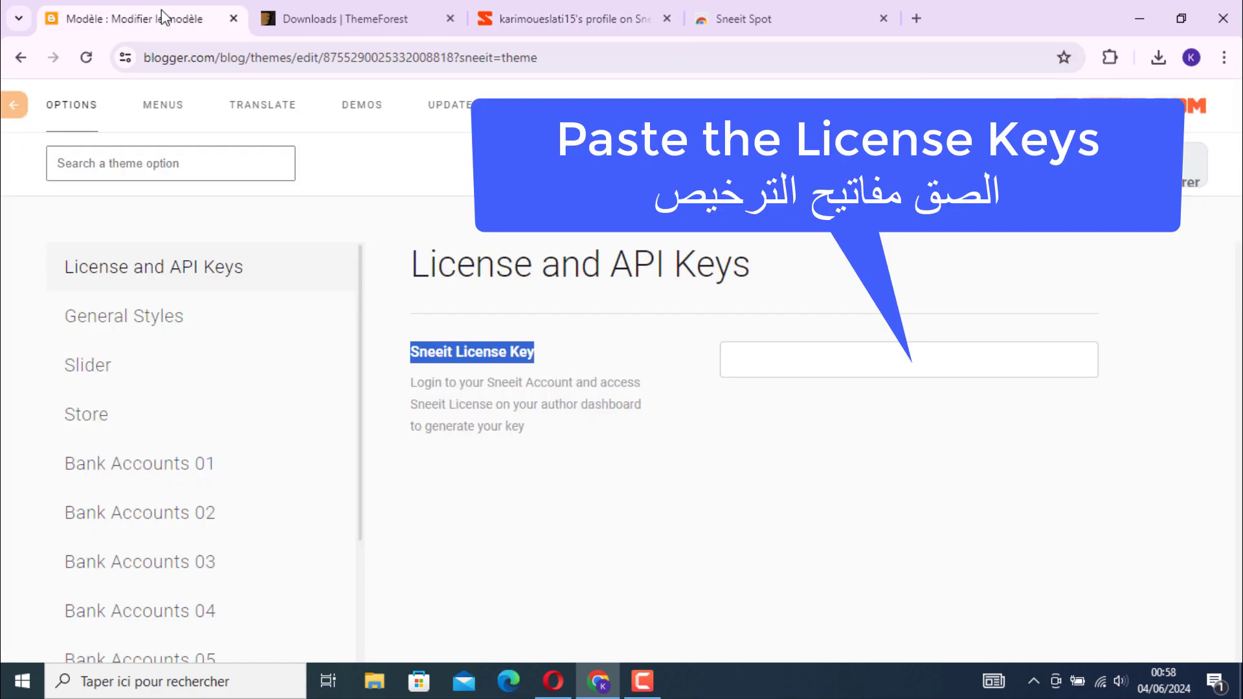
click(750, 361)
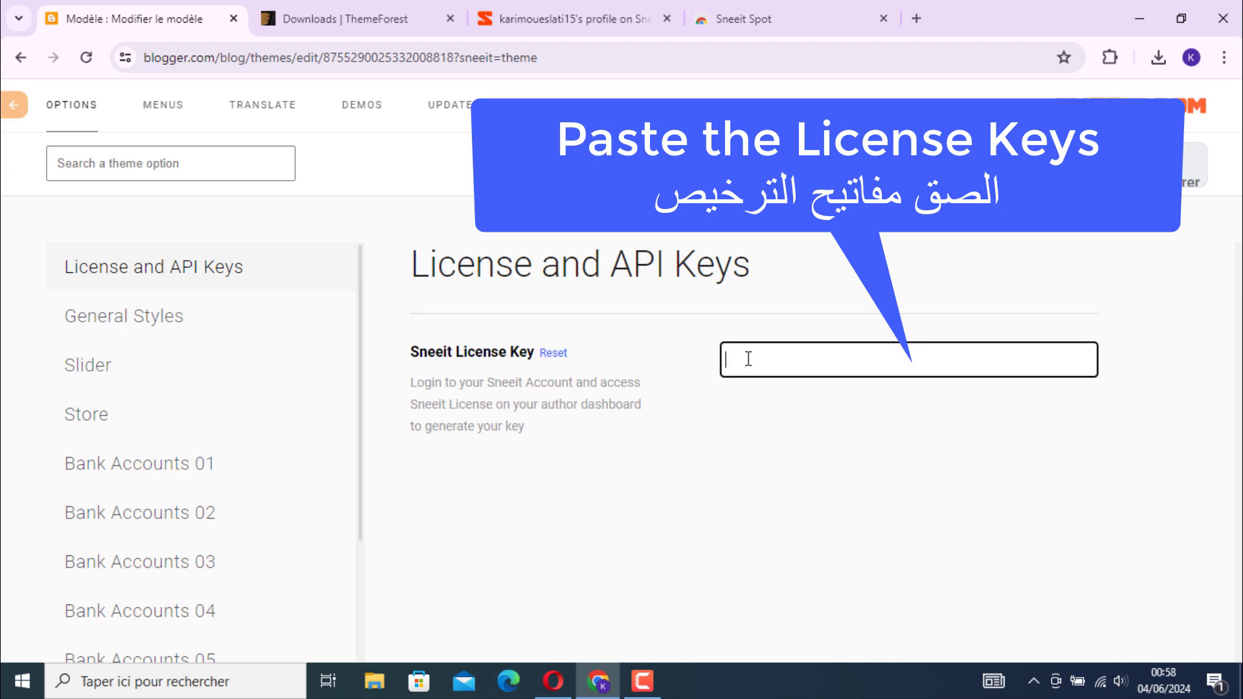
right_click(749, 359)
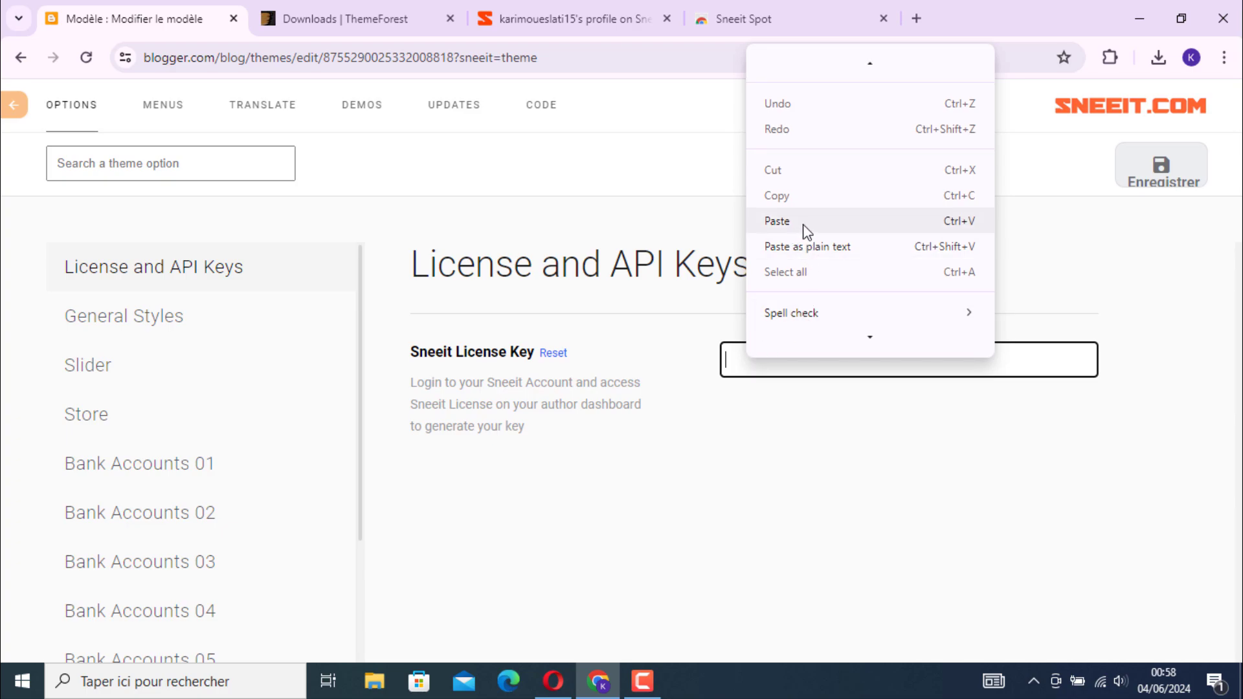
click(839, 224)
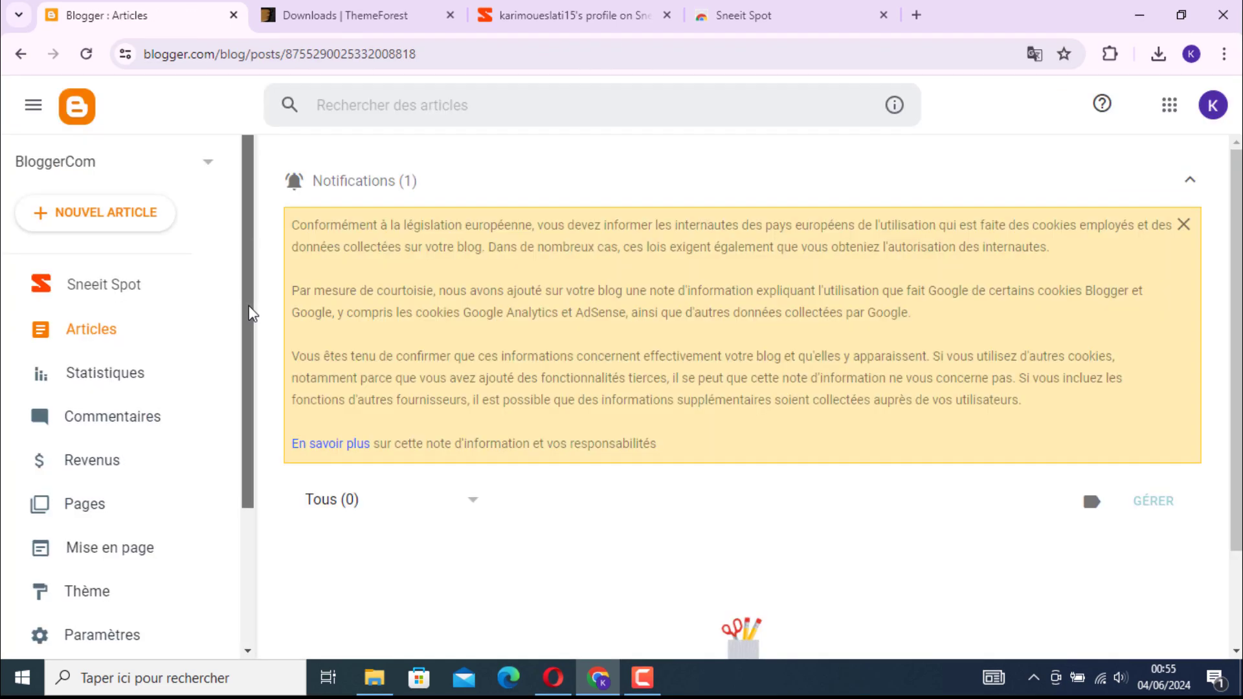
Go to the BloggerCom blog's Thème page and open the Contempo Light theme's HTML code for editing
scroll(254, 363, down, 3)
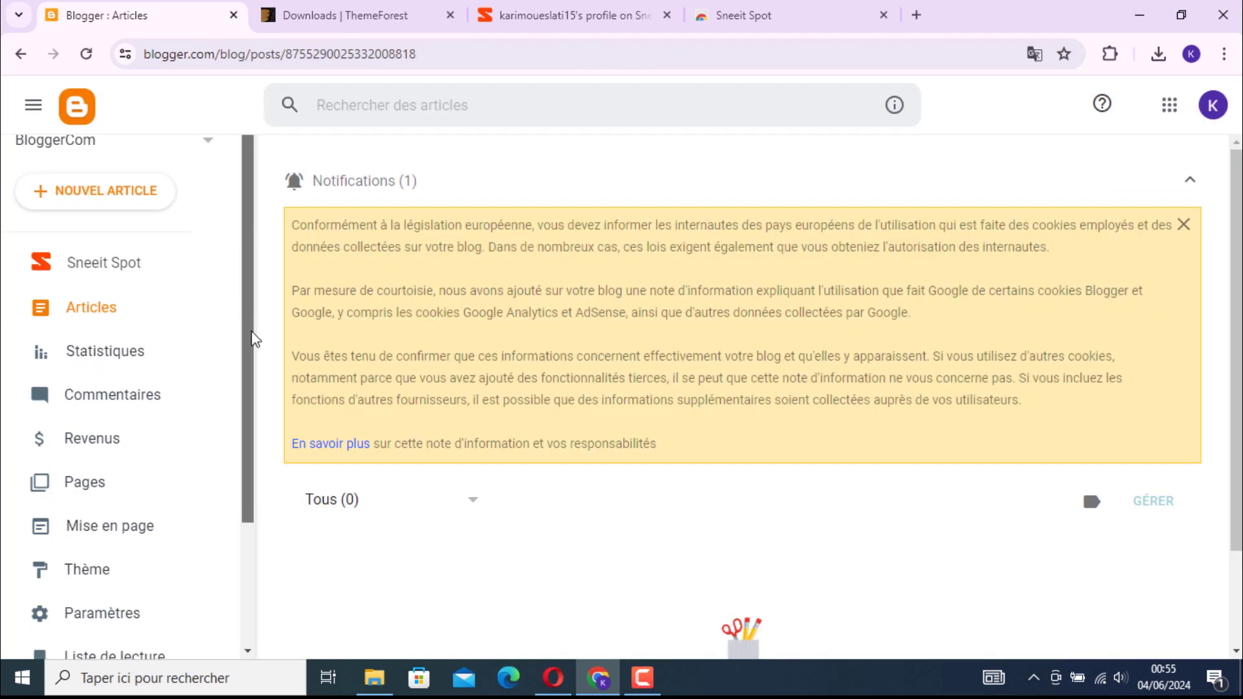
scroll(254, 363, up, 1)
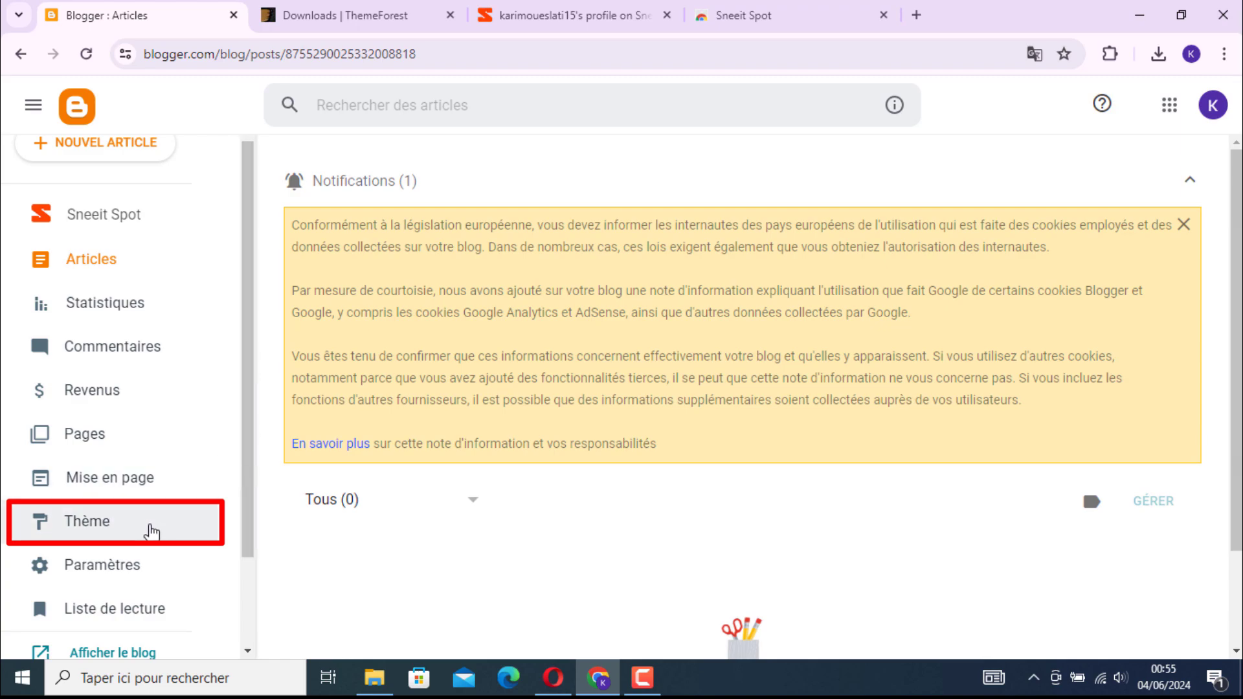
click(180, 530)
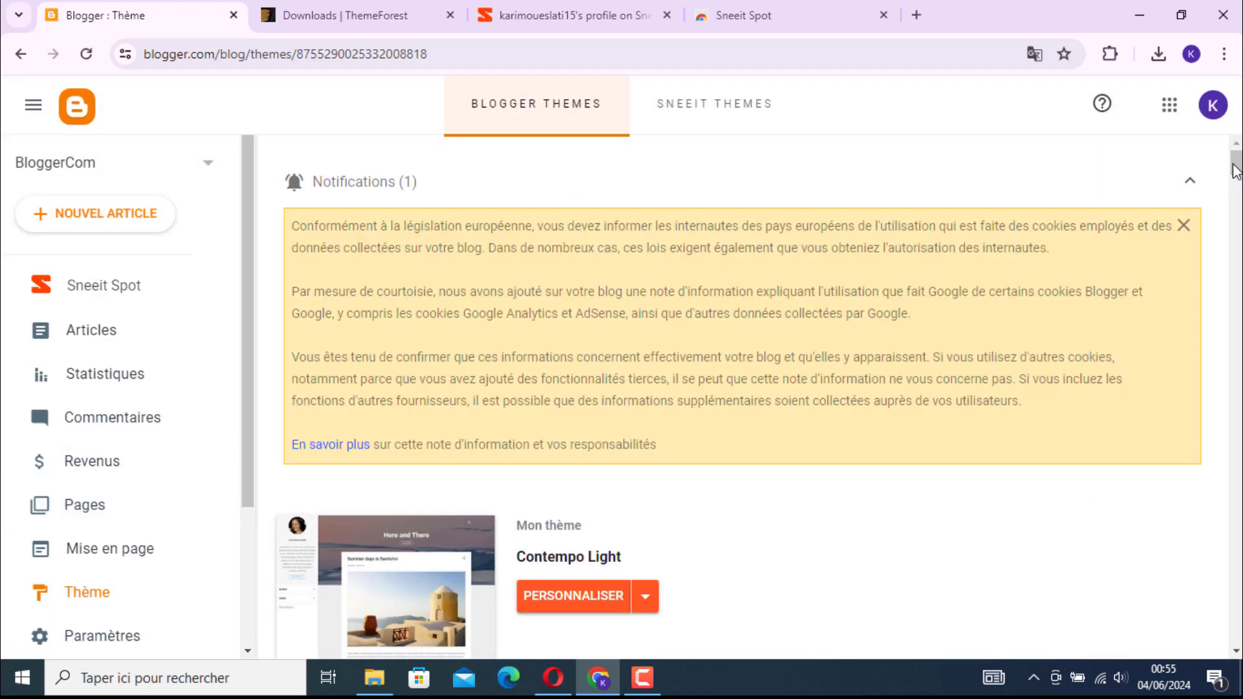
mouse_move(1236, 171)
mouse_down()
mouse_move(1236, 197)
mouse_move(1236, 182)
mouse_up()
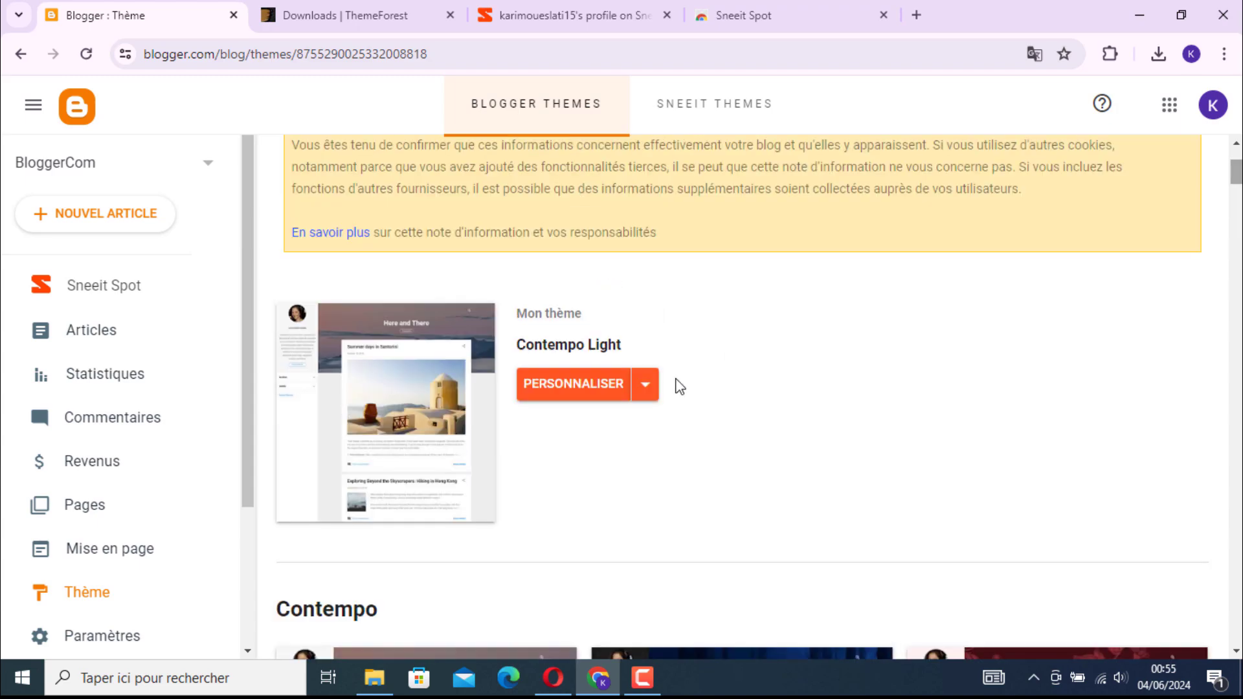
click(648, 388)
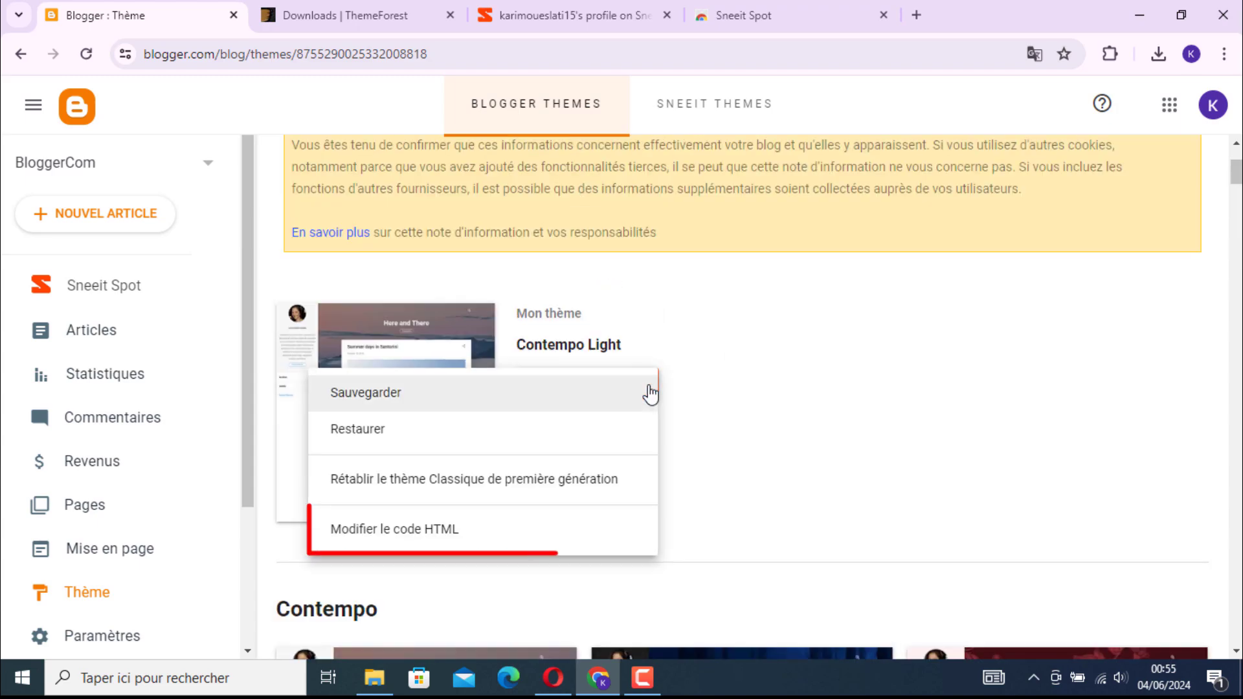
click(415, 530)
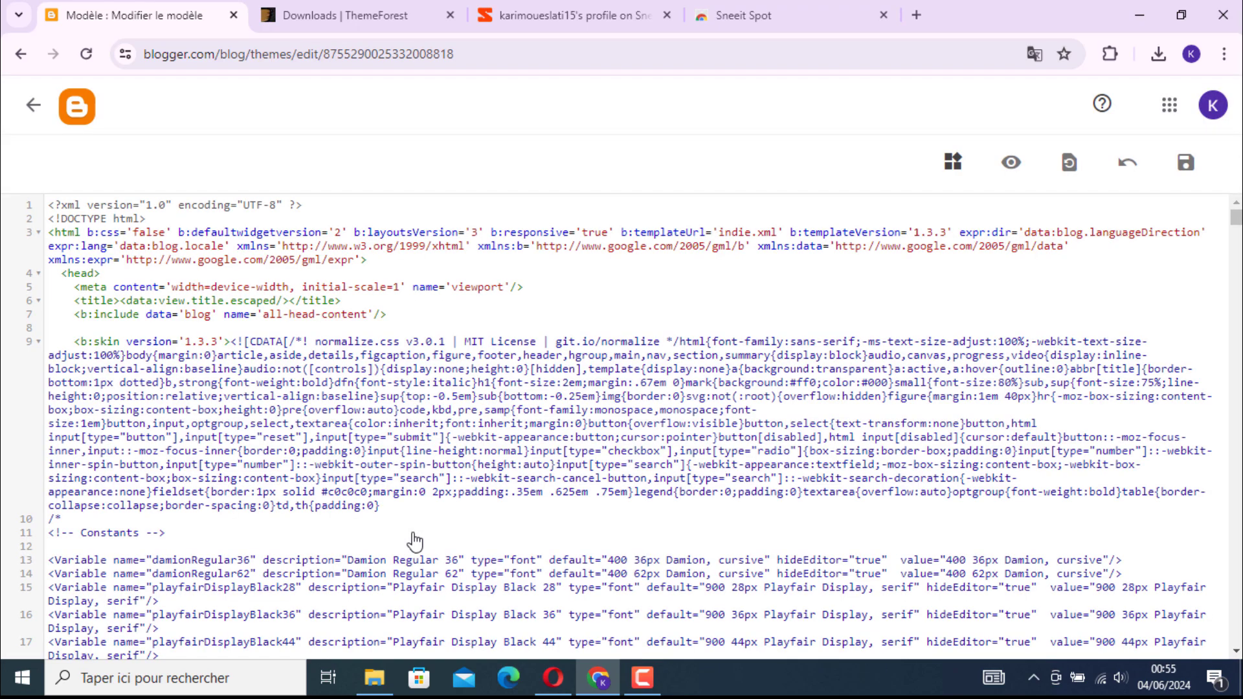
Select all of the current theme's HTML code and delete it
right_click(625, 303)
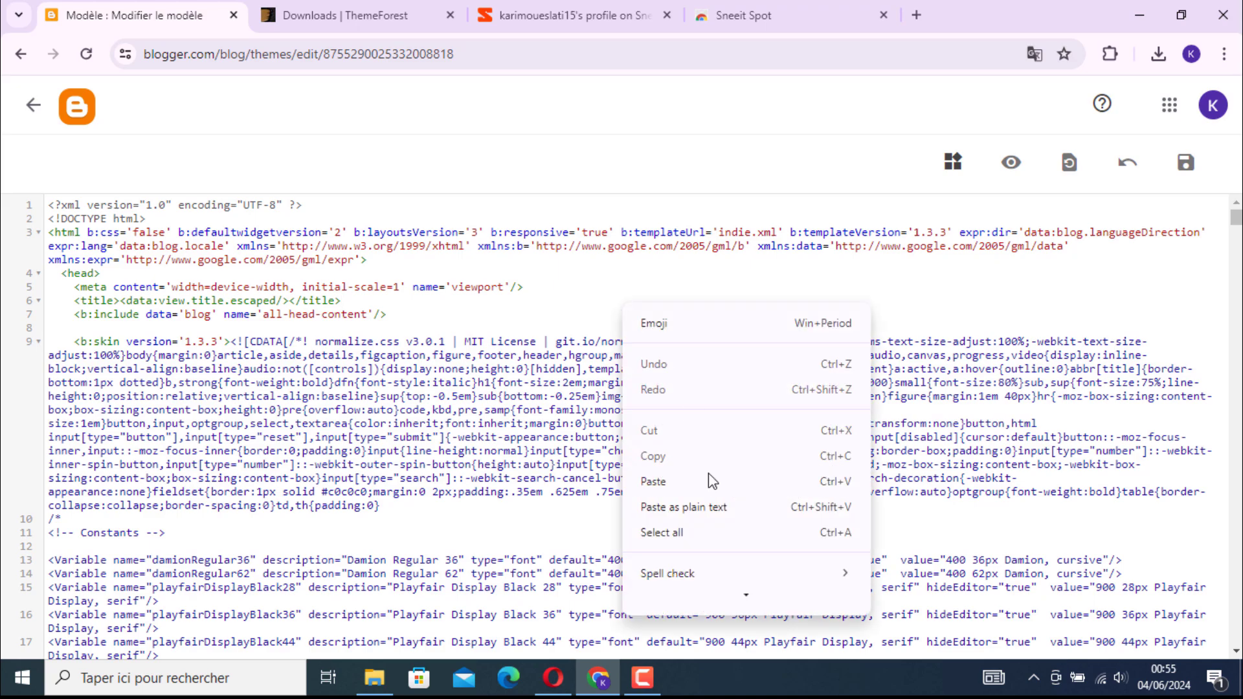
click(758, 541)
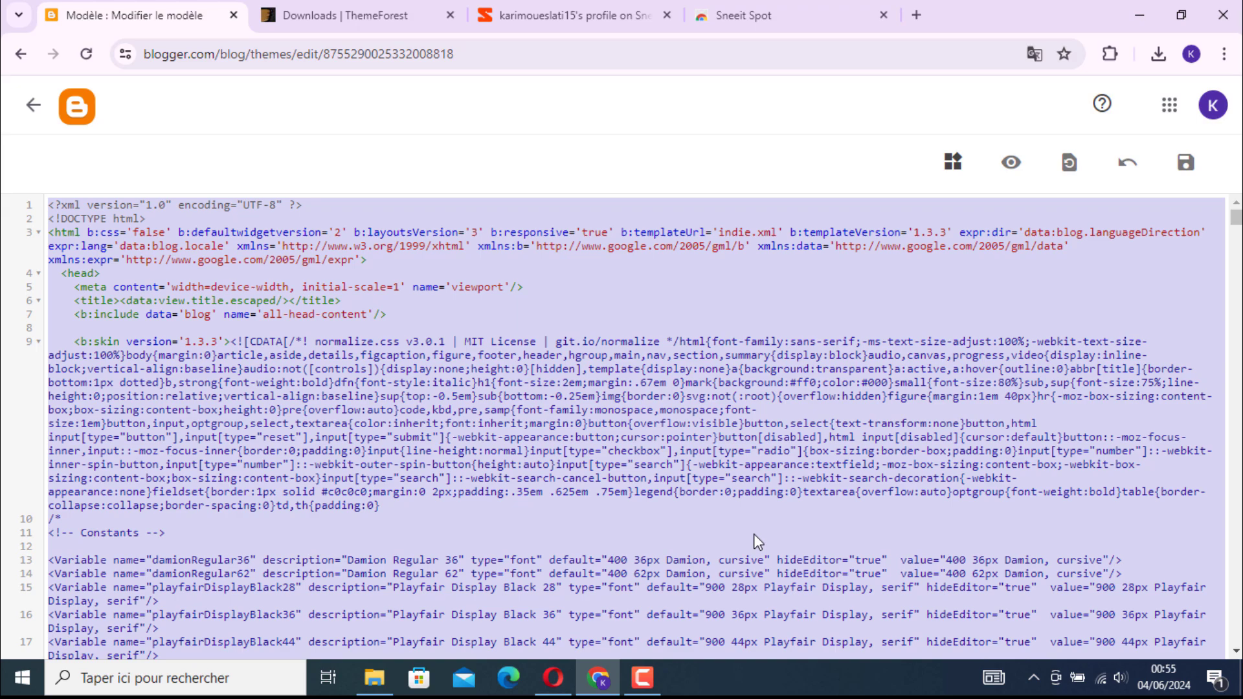
key(Delete)
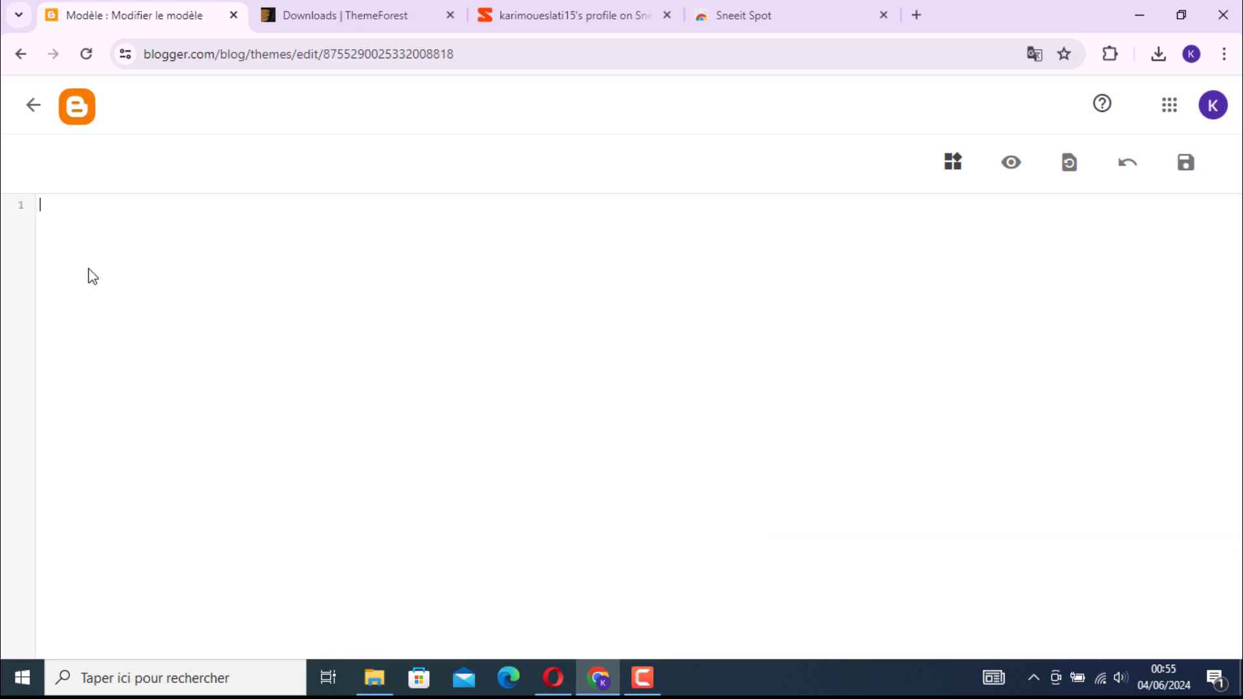
Switch to the desktop, open the spotcommerce_main_files folder and open the spotcommerce file with Bloc-notes
click(591, 691)
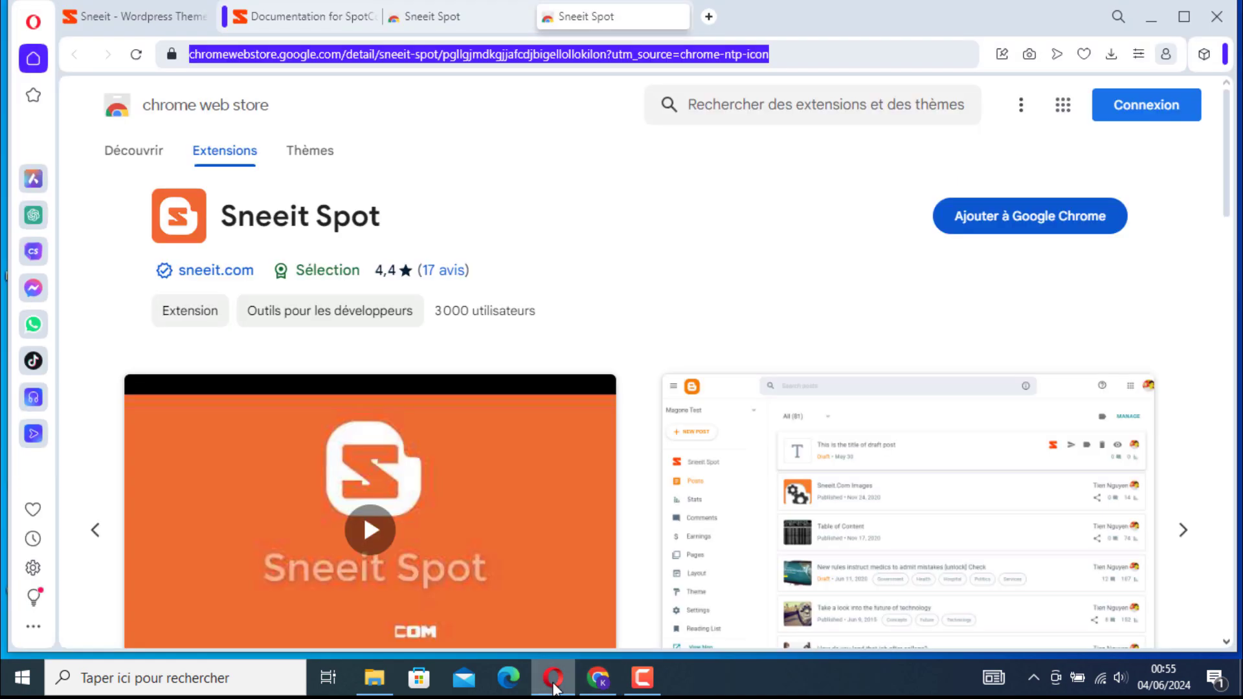
click(554, 683)
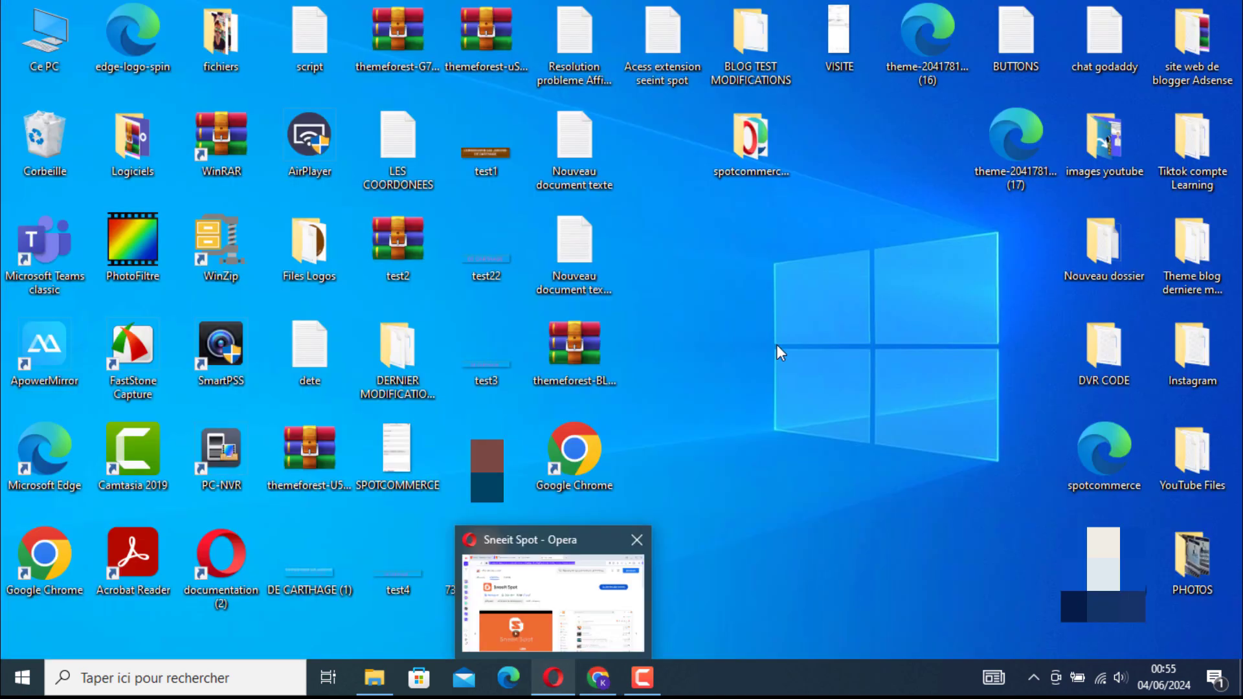
double_click(775, 145)
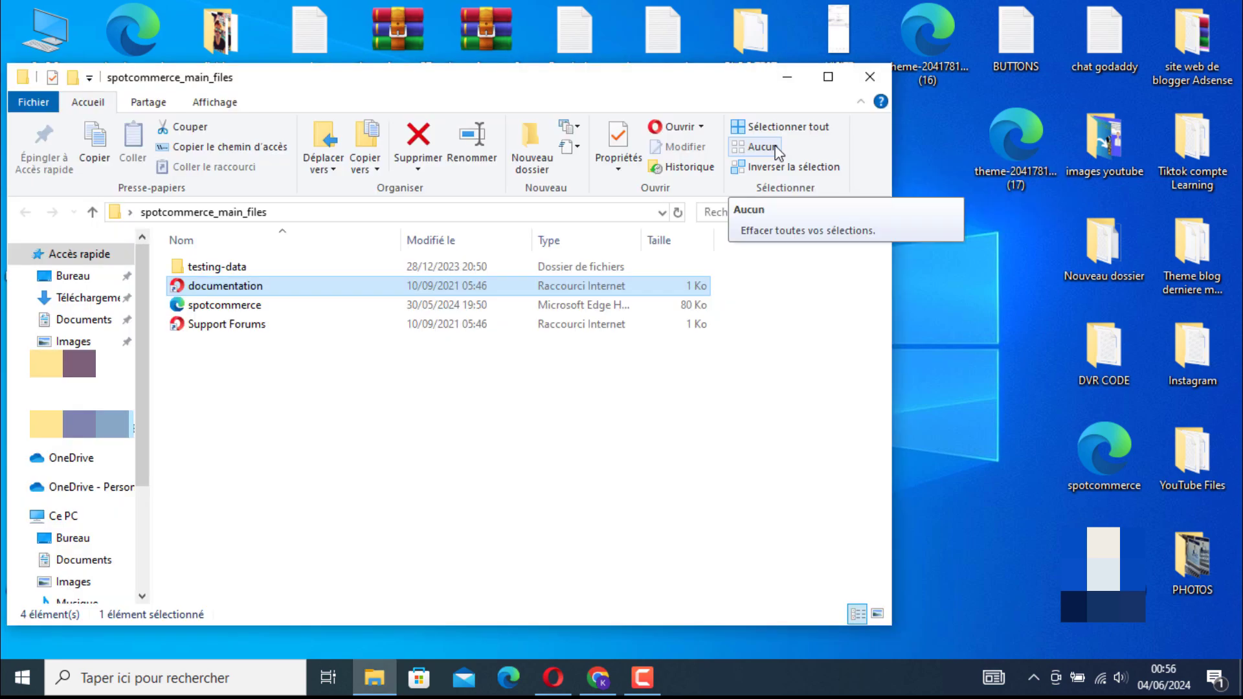
click(238, 309)
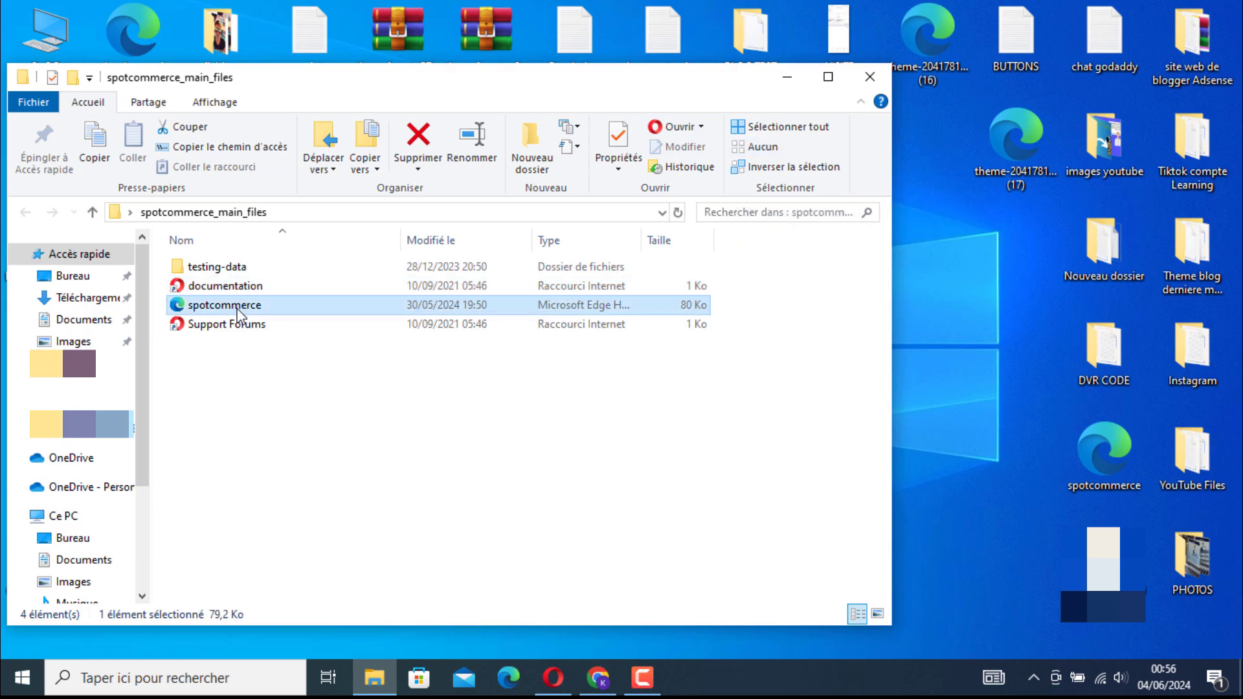
right_click(259, 311)
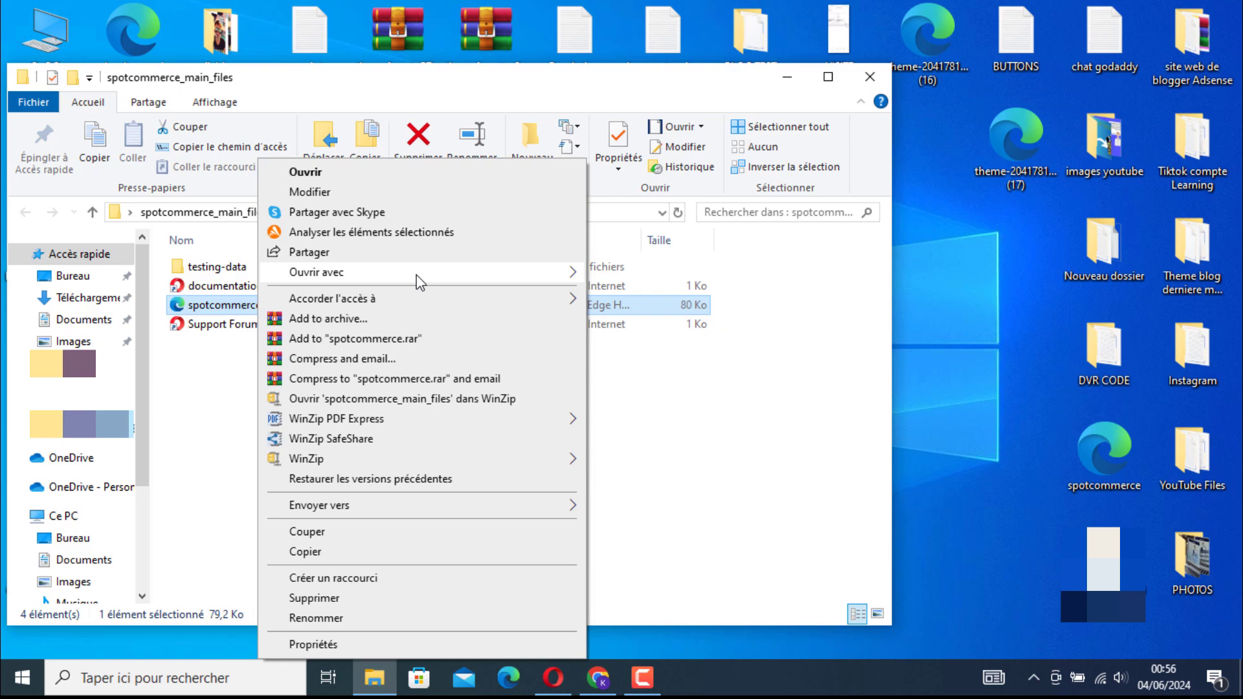
mouse_move(418, 277)
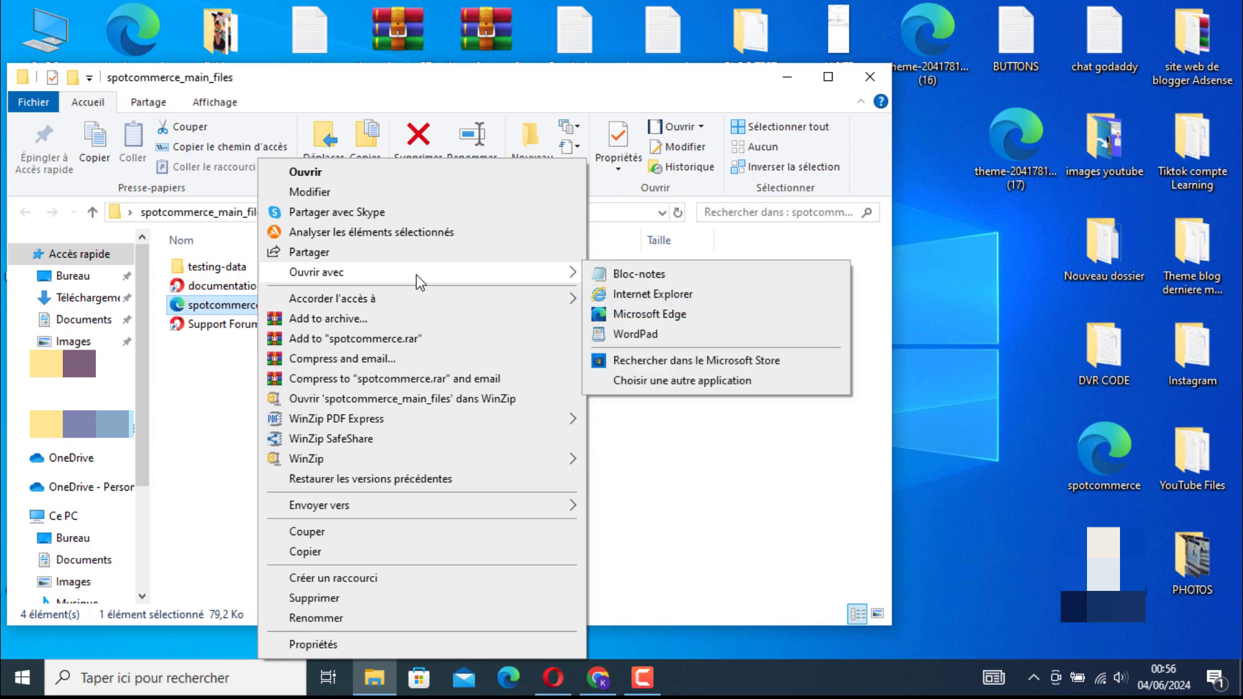
click(747, 277)
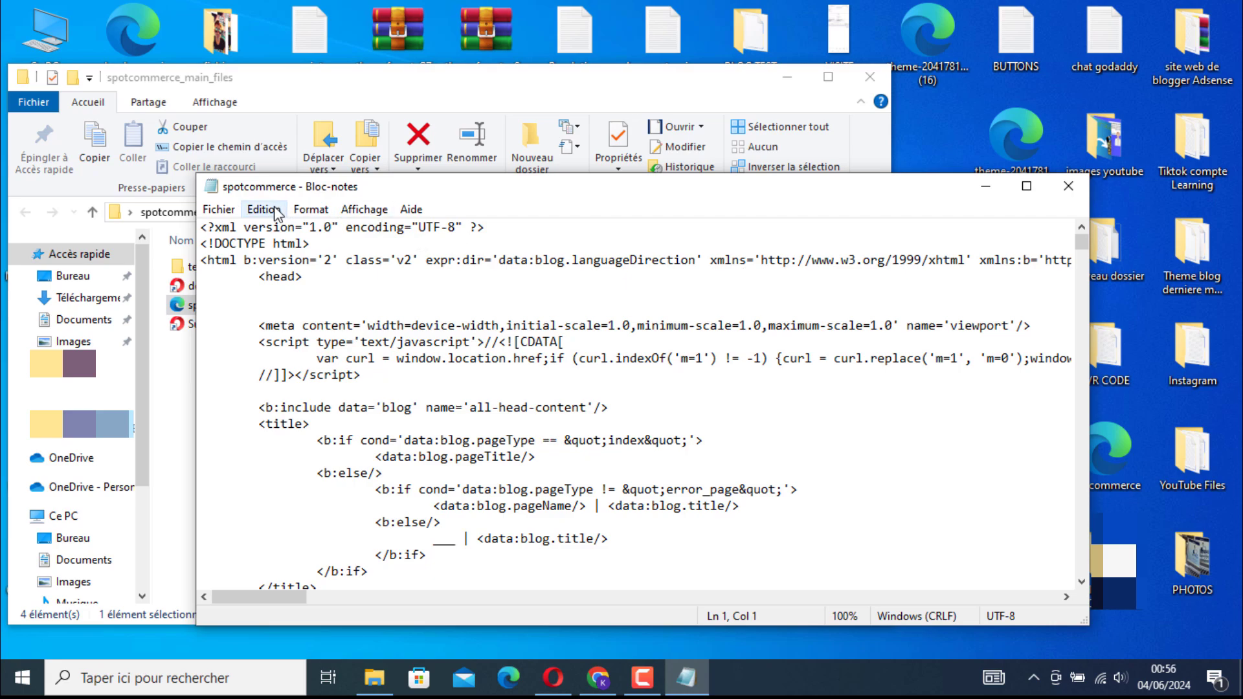
Copy the entire spotcommerce template code and close Bloc-notes
click(264, 209)
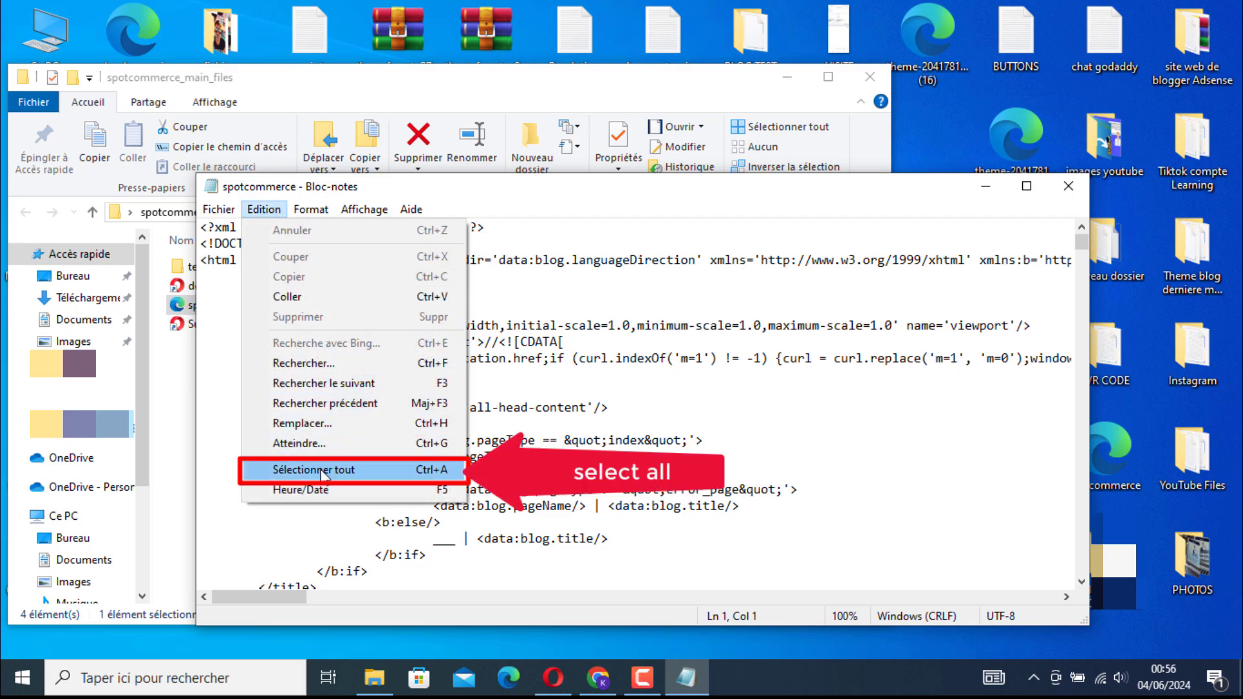
click(379, 468)
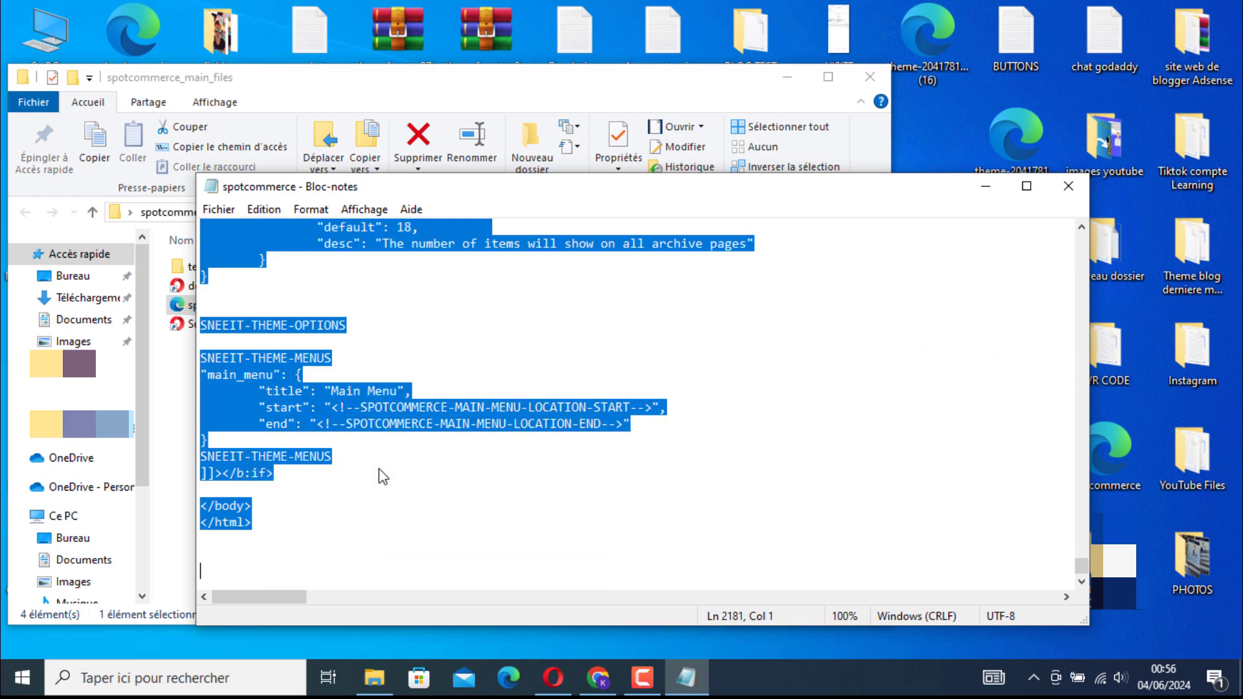
right_click(314, 406)
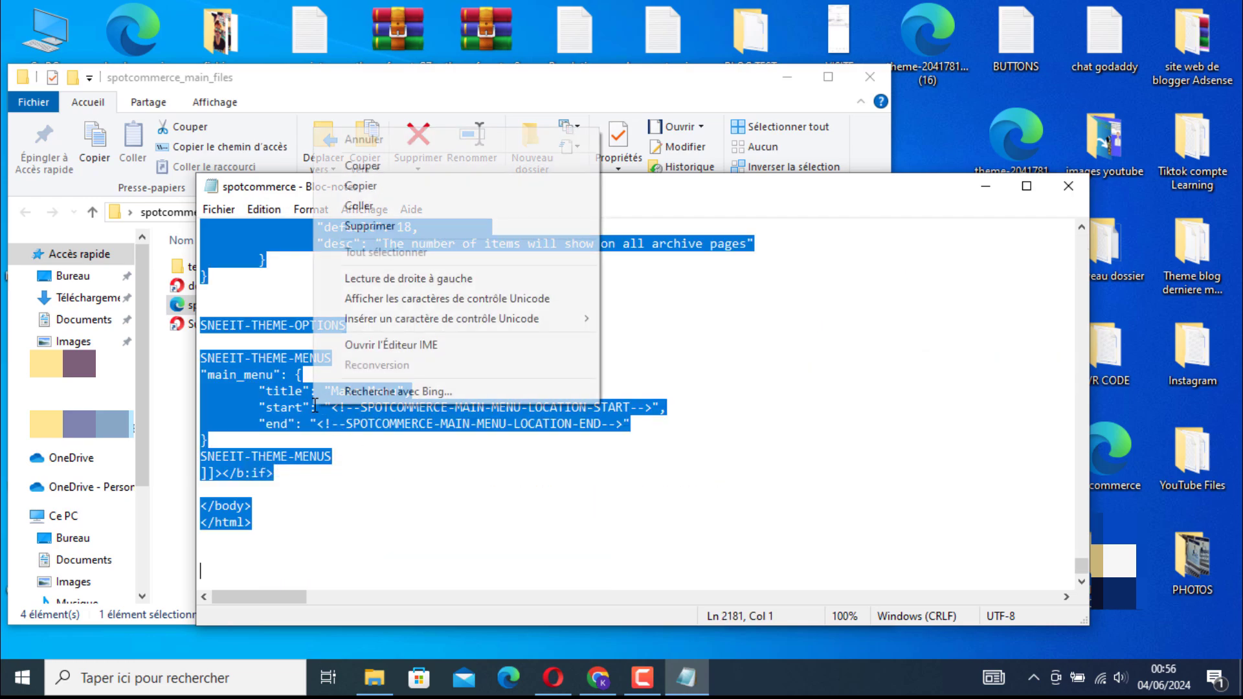
click(386, 188)
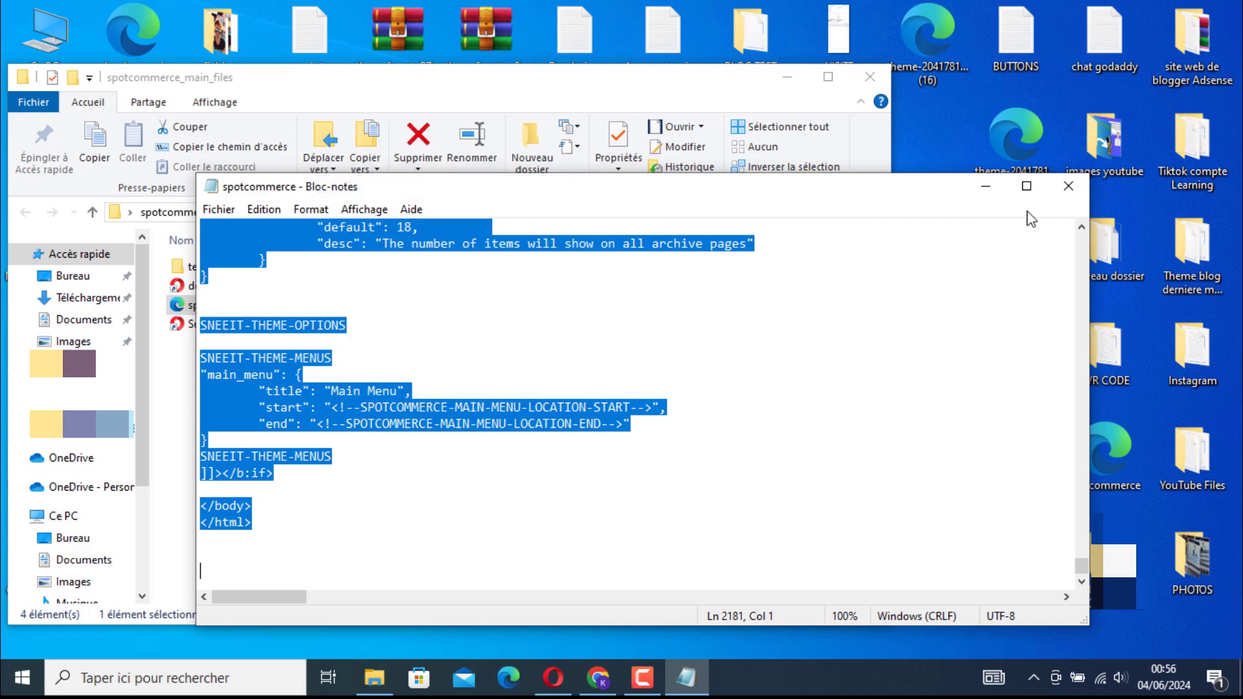
click(1068, 186)
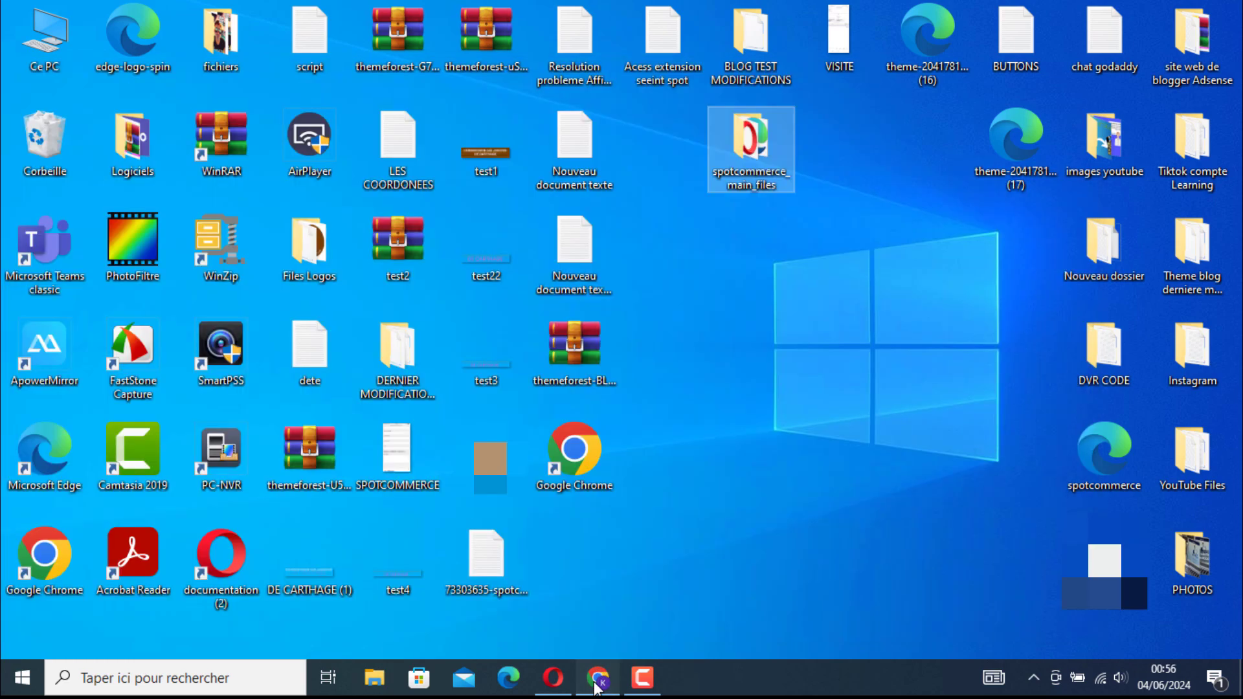
Switch to Chrome, paste the template code into the empty Blogger HTML editor and save the theme
click(596, 684)
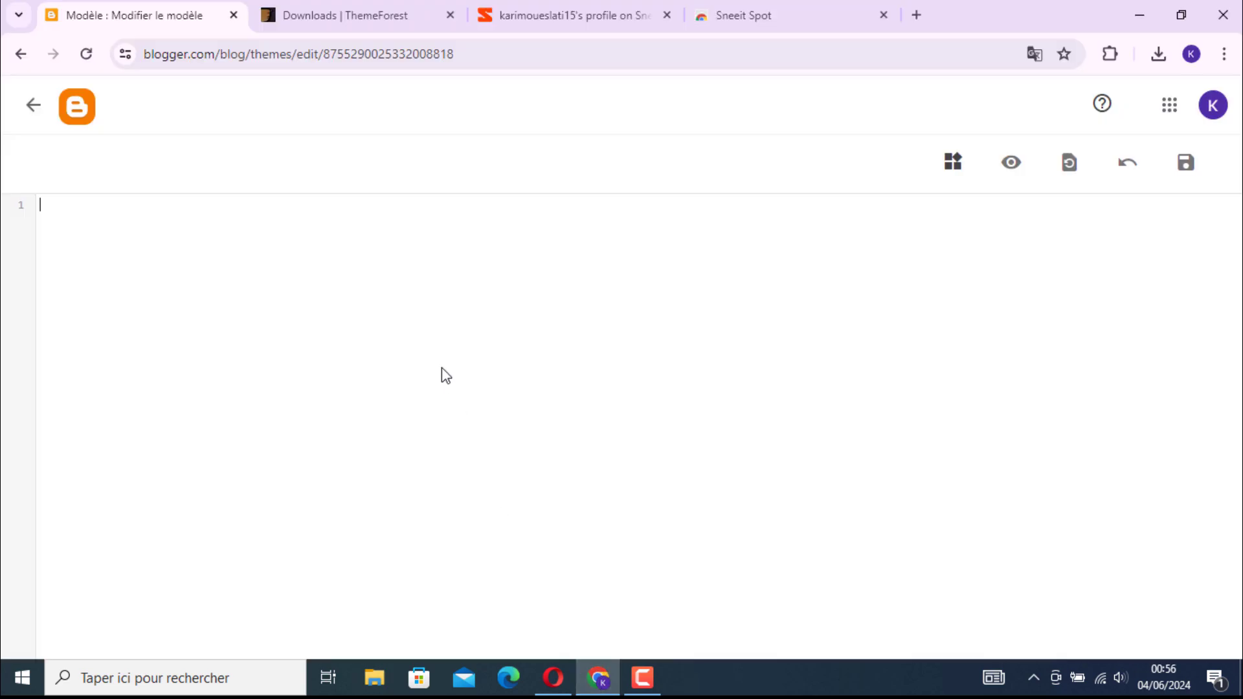
right_click(203, 252)
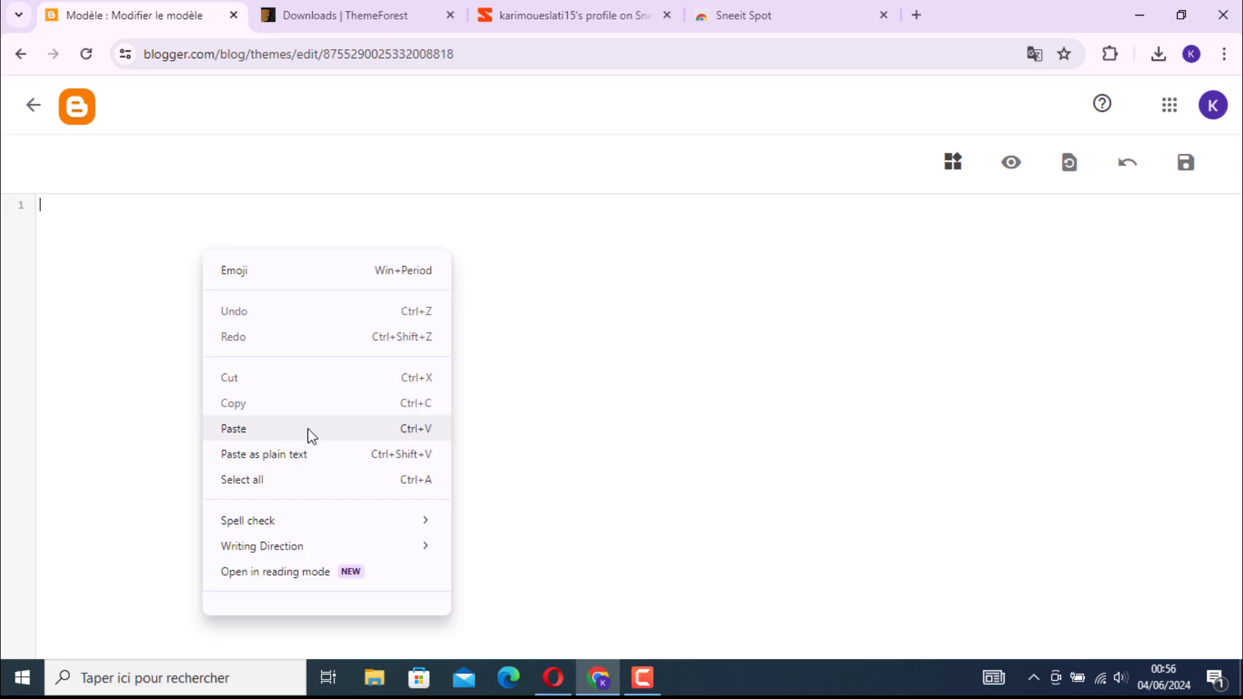
click(331, 429)
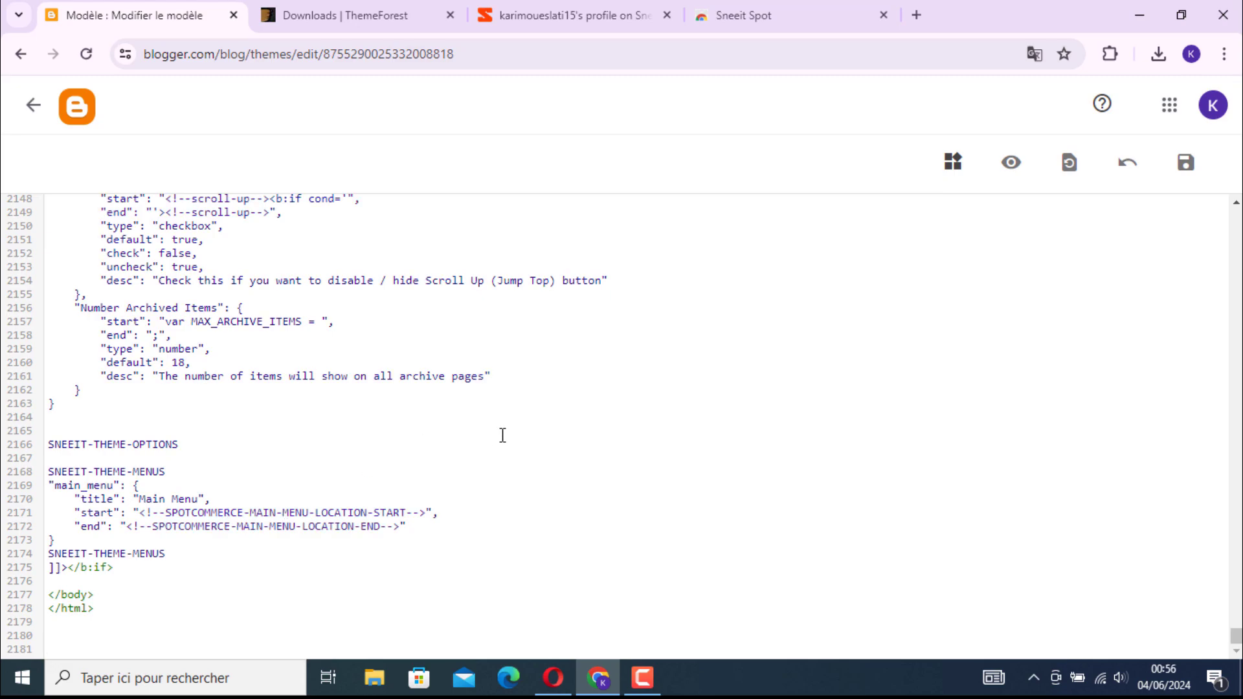
click(1186, 166)
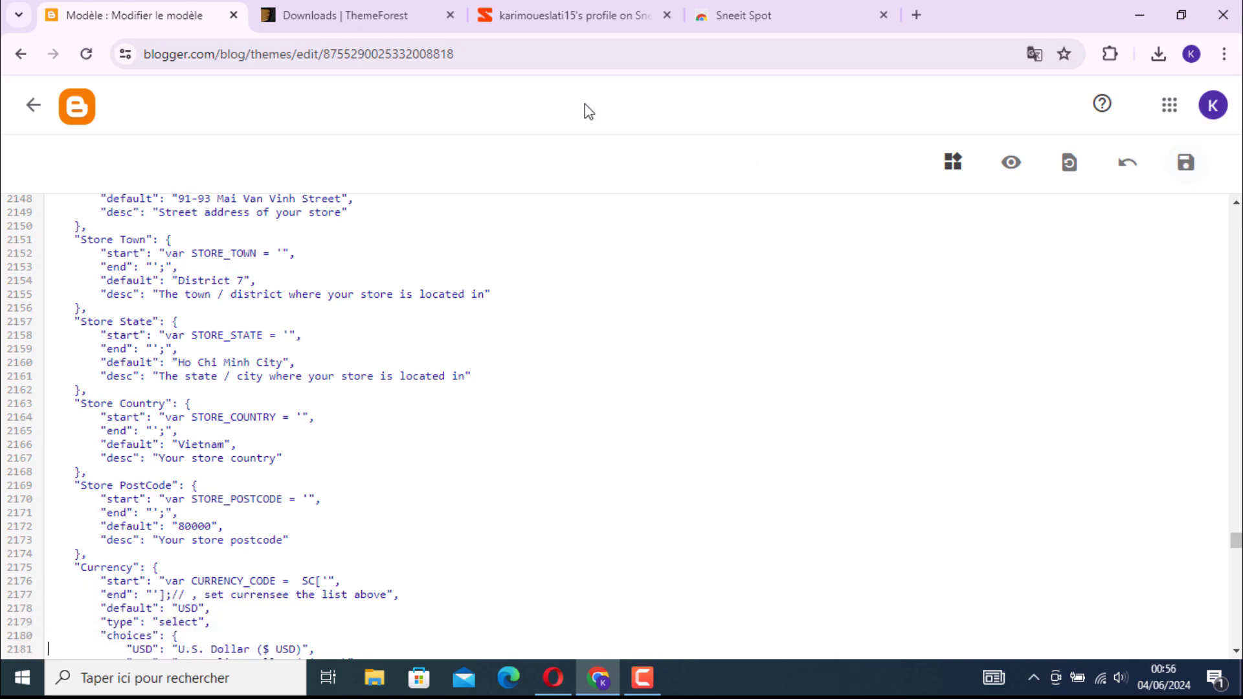
Leave the HTML editor and open the BloggerCom blog to view it with the installed template
click(31, 117)
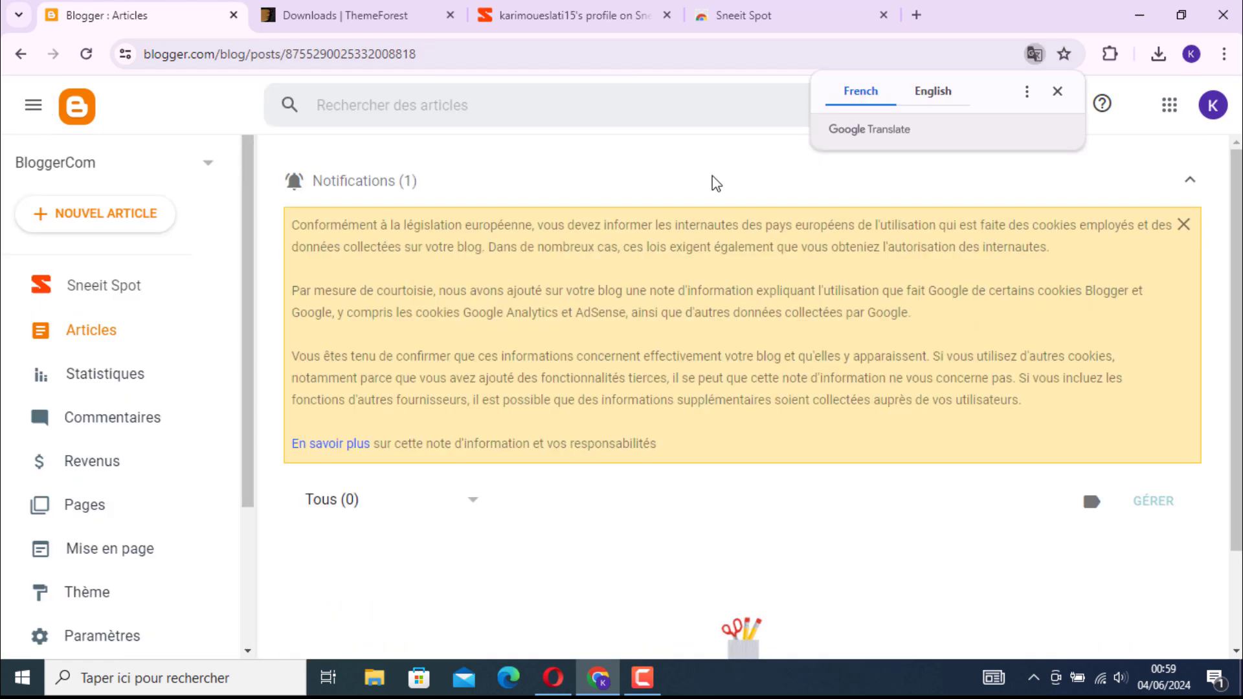
scroll(172, 547, down, 5)
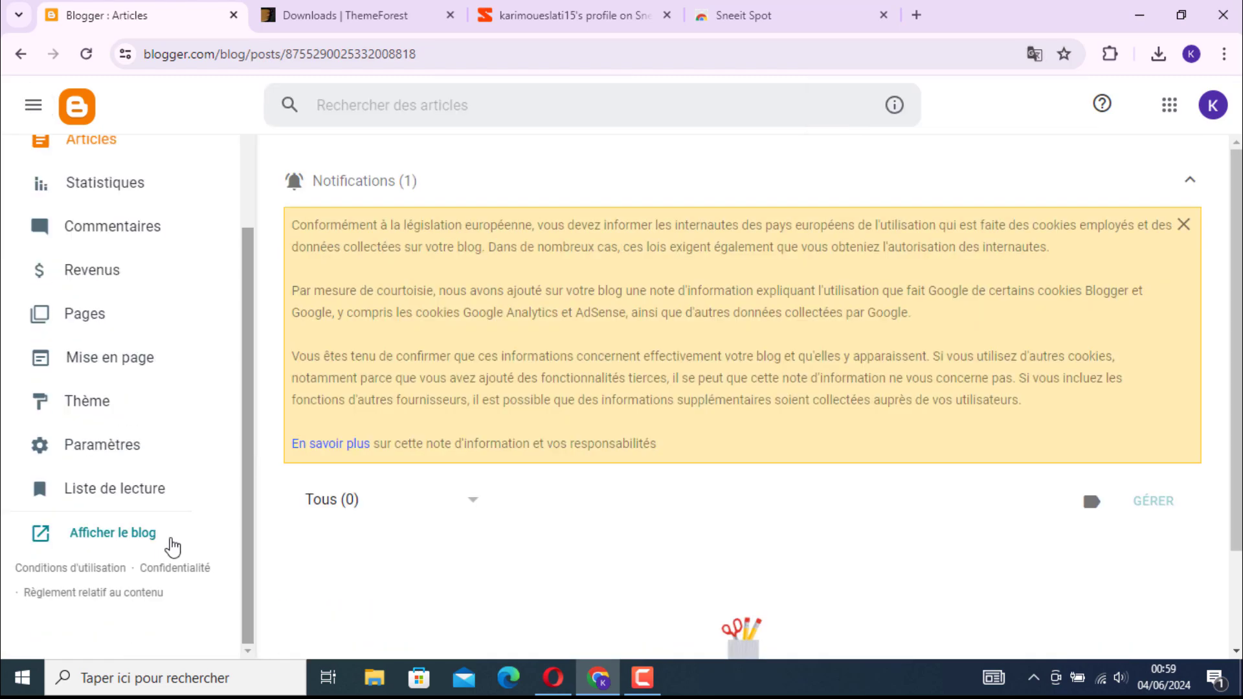
click(161, 538)
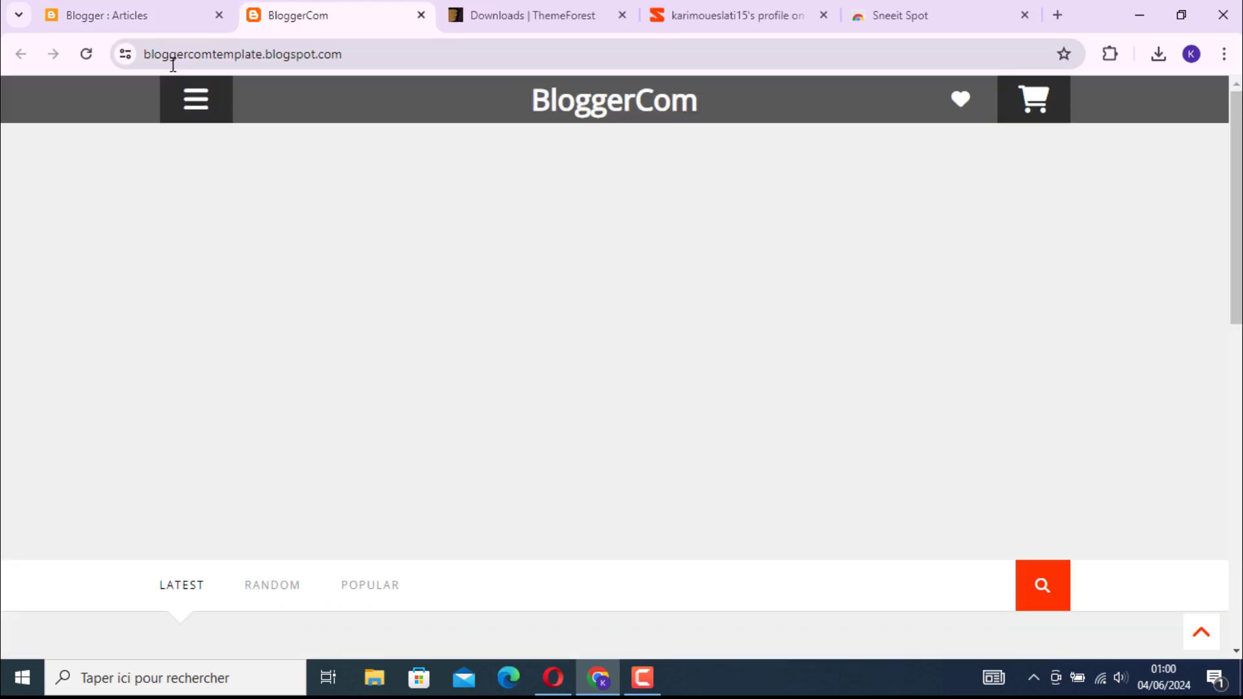